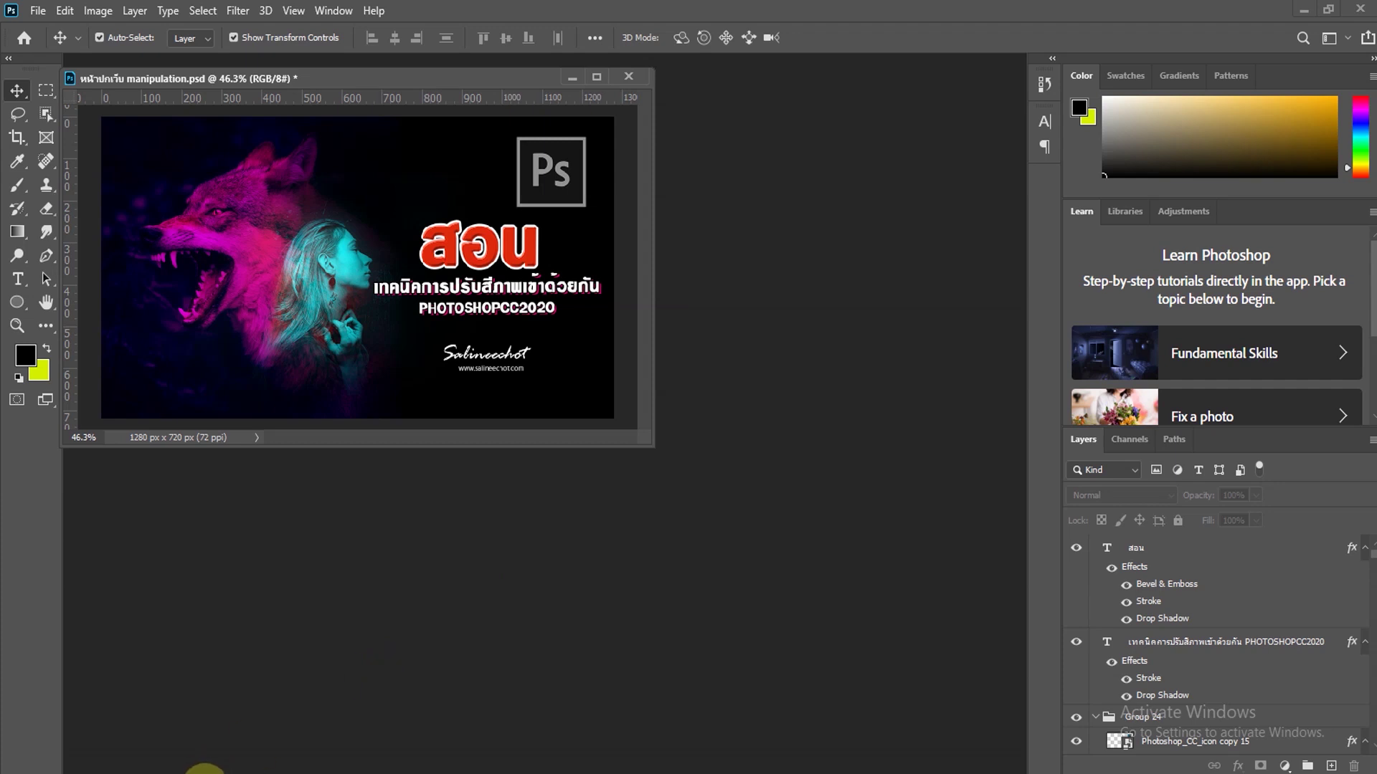
Step: Drag the snarling wolf photo and the woman's portrait from the EP337 folder into Photoshop
{"action": "left_click", "coordinate": [196, 771]}
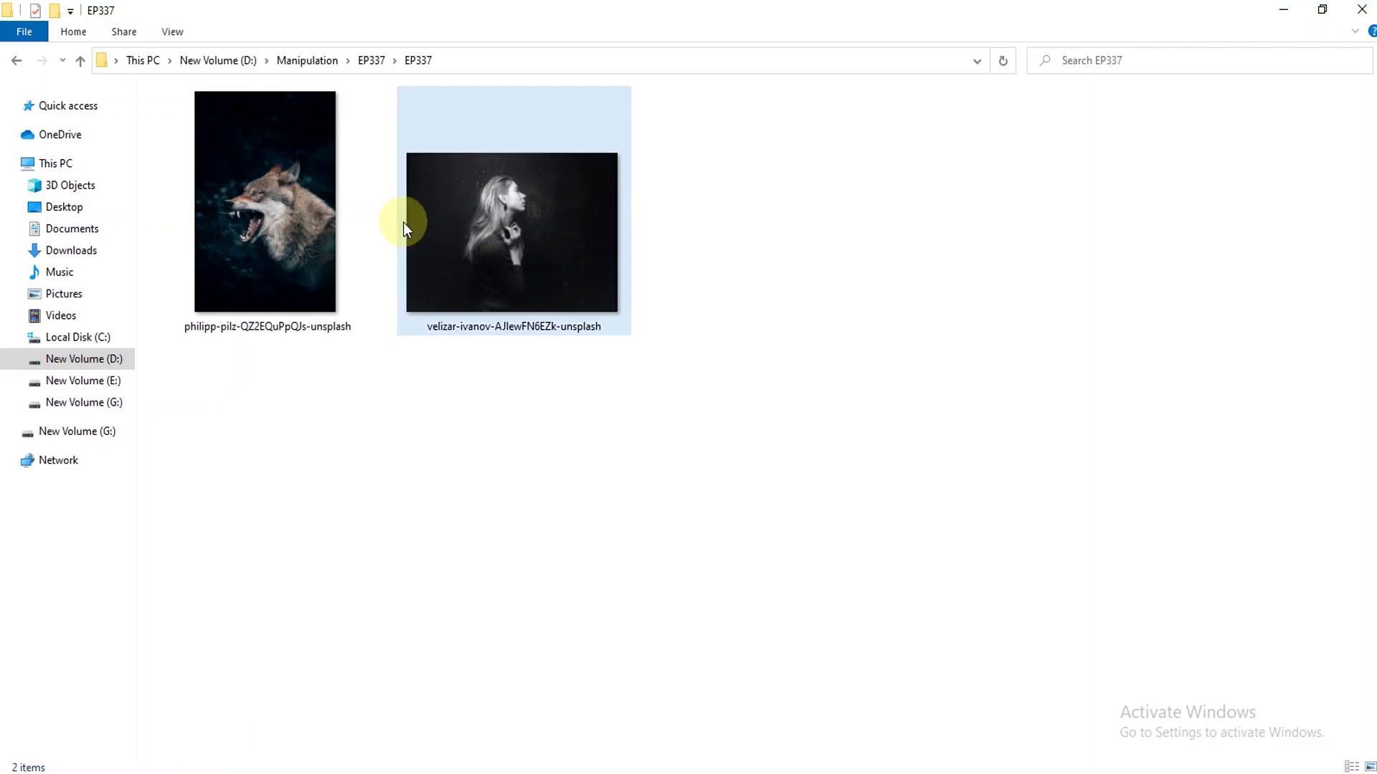
{"action": "mouse_move", "coordinate": [461, 15]}
{"action": "left_mouse_down"}
{"action": "mouse_move", "coordinate": [548, 82]}
{"action": "mouse_move", "coordinate": [814, 144]}
{"action": "left_mouse_up"}
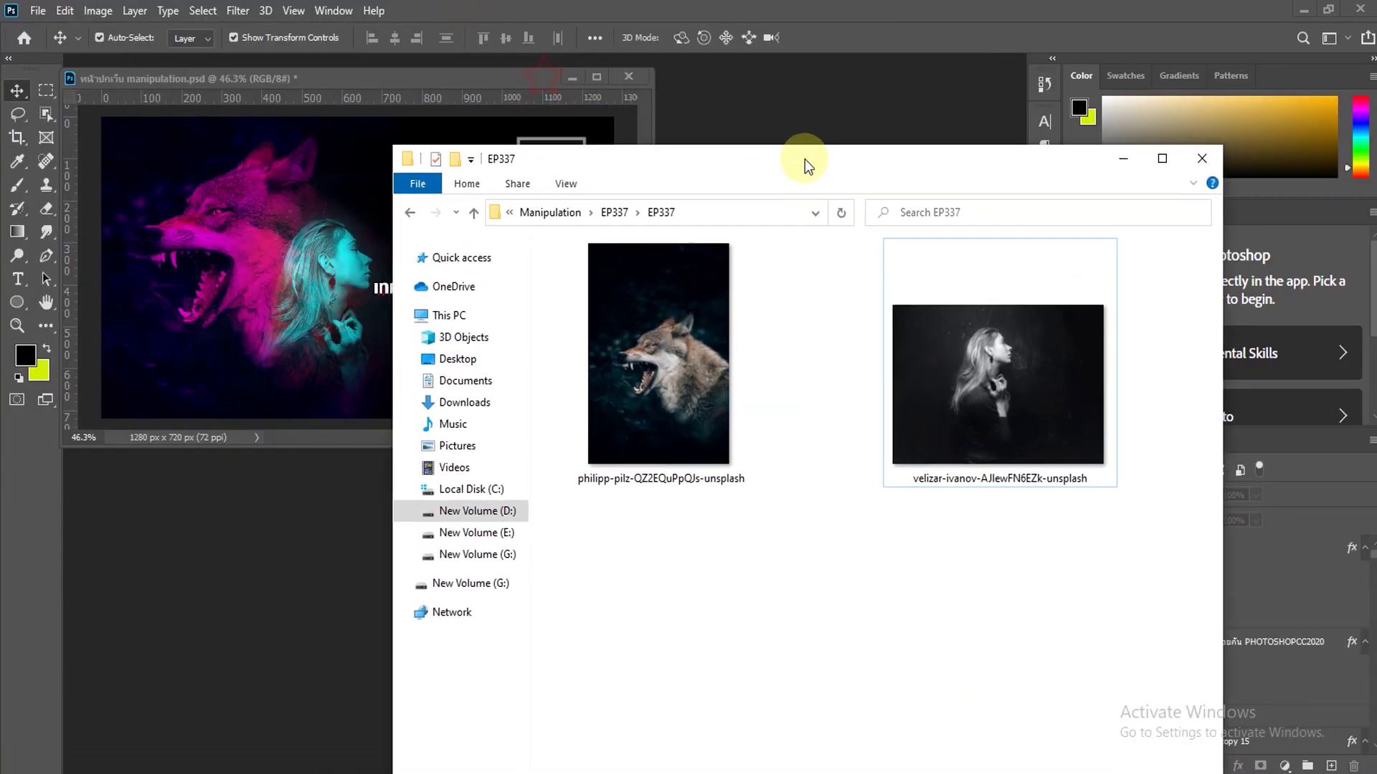
{"action": "left_click", "coordinate": [713, 307]}
{"action": "left_click", "coordinate": [955, 317]}
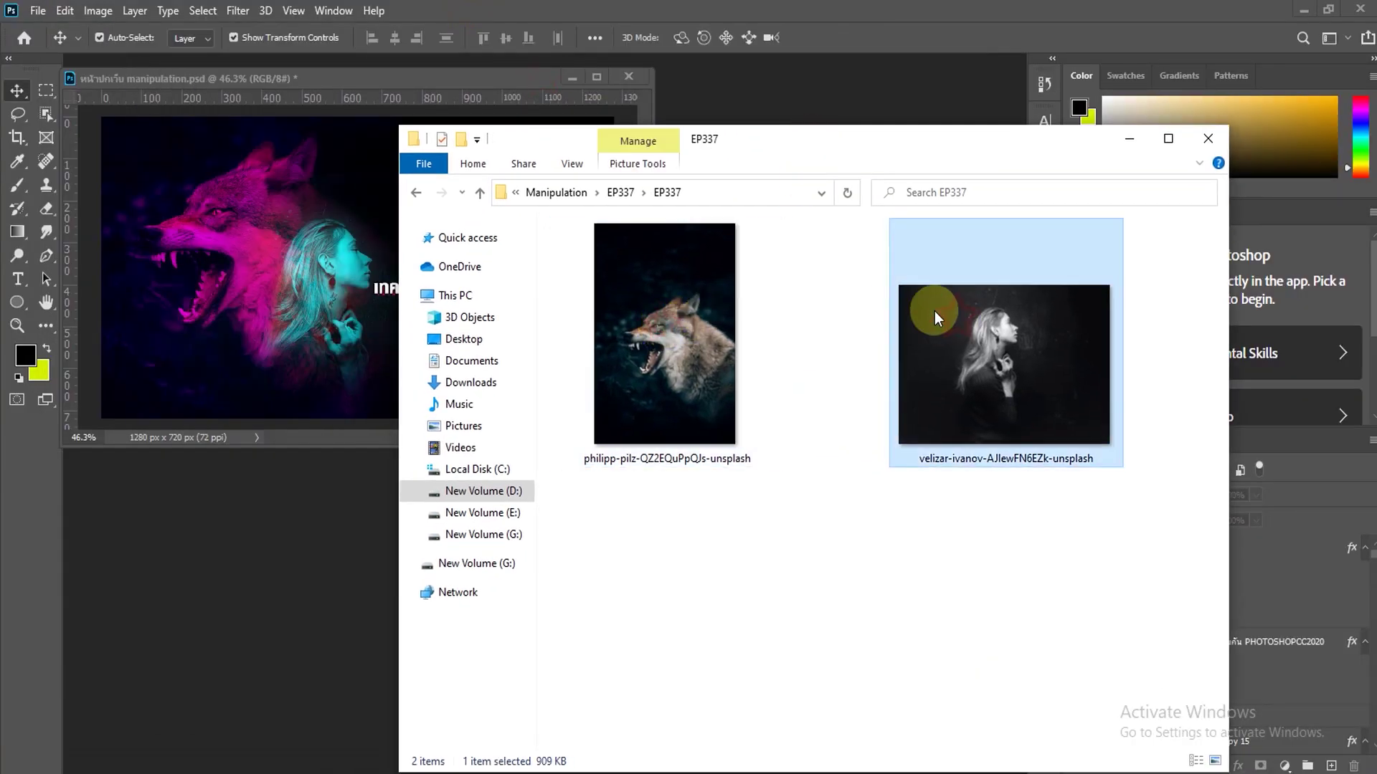
{"action": "left_click_drag", "start_coordinate": [739, 141], "coordinate": [733, 131]}
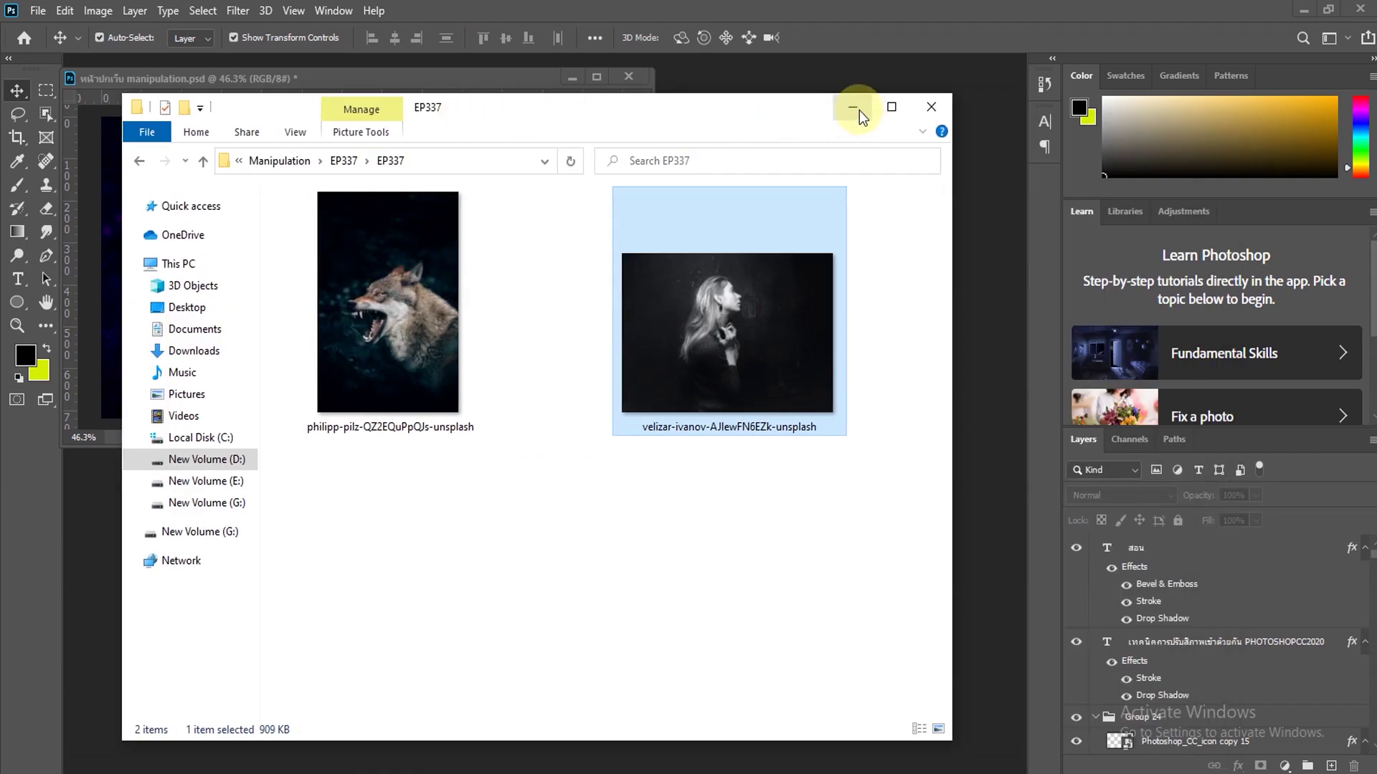
{"action": "mouse_move", "coordinate": [425, 430]}
{"action": "left_mouse_down"}
{"action": "mouse_move", "coordinate": [756, 291]}
{"action": "mouse_move", "coordinate": [1011, 523]}
{"action": "left_mouse_up"}
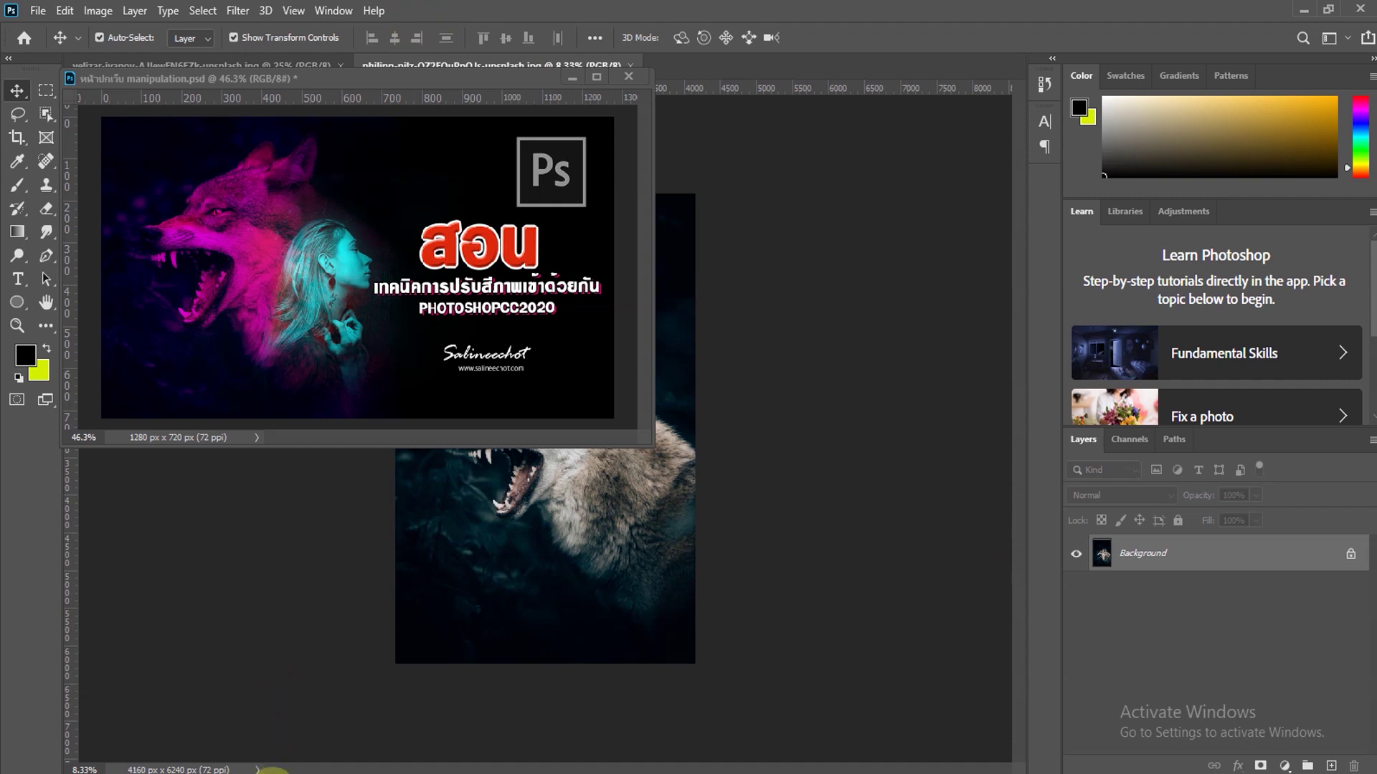
Step: Check EP337-1.psd's Image Size at 1784 × 1688 px, 72 ppi, leaving it unchanged
{"action": "left_click", "coordinate": [217, 734]}
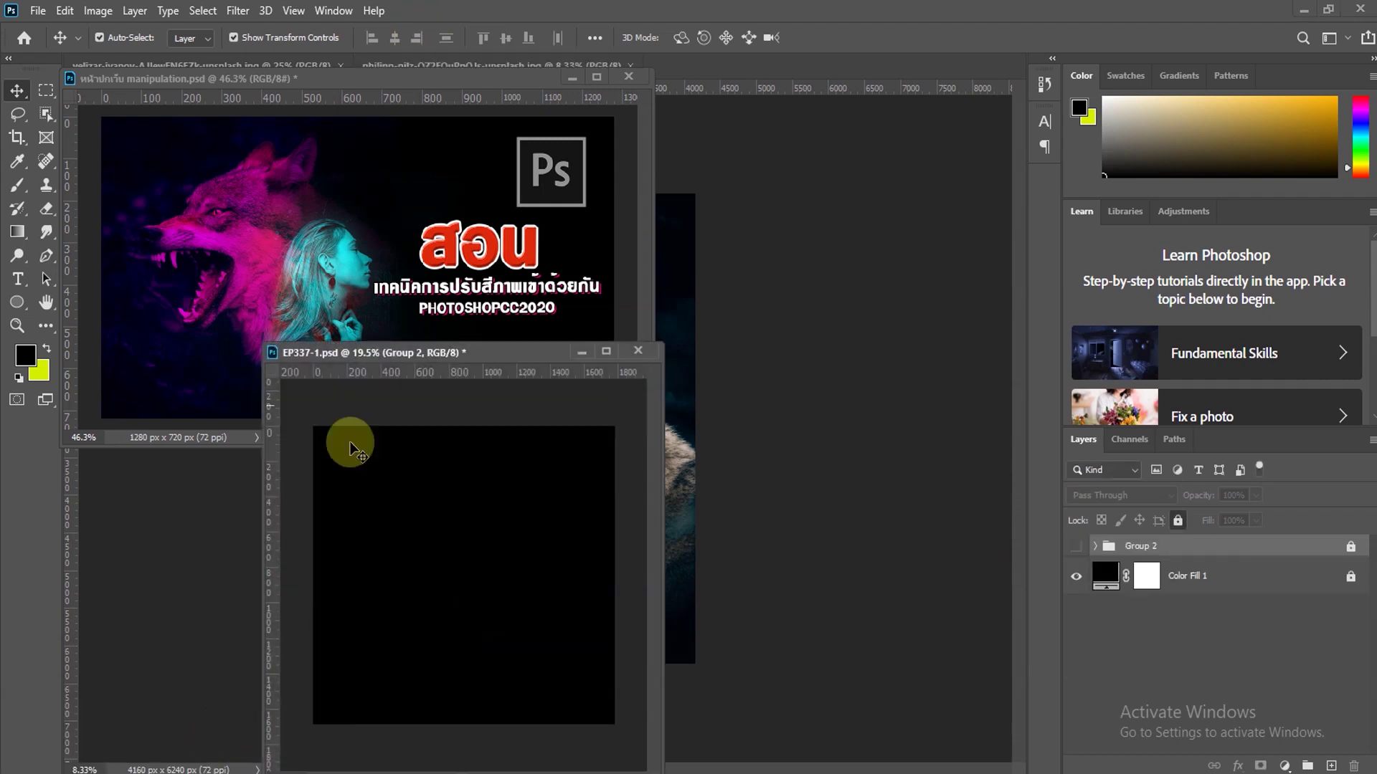
{"action": "left_click_drag", "start_coordinate": [433, 354], "coordinate": [762, 235]}
{"action": "right_click", "coordinate": [763, 236]}
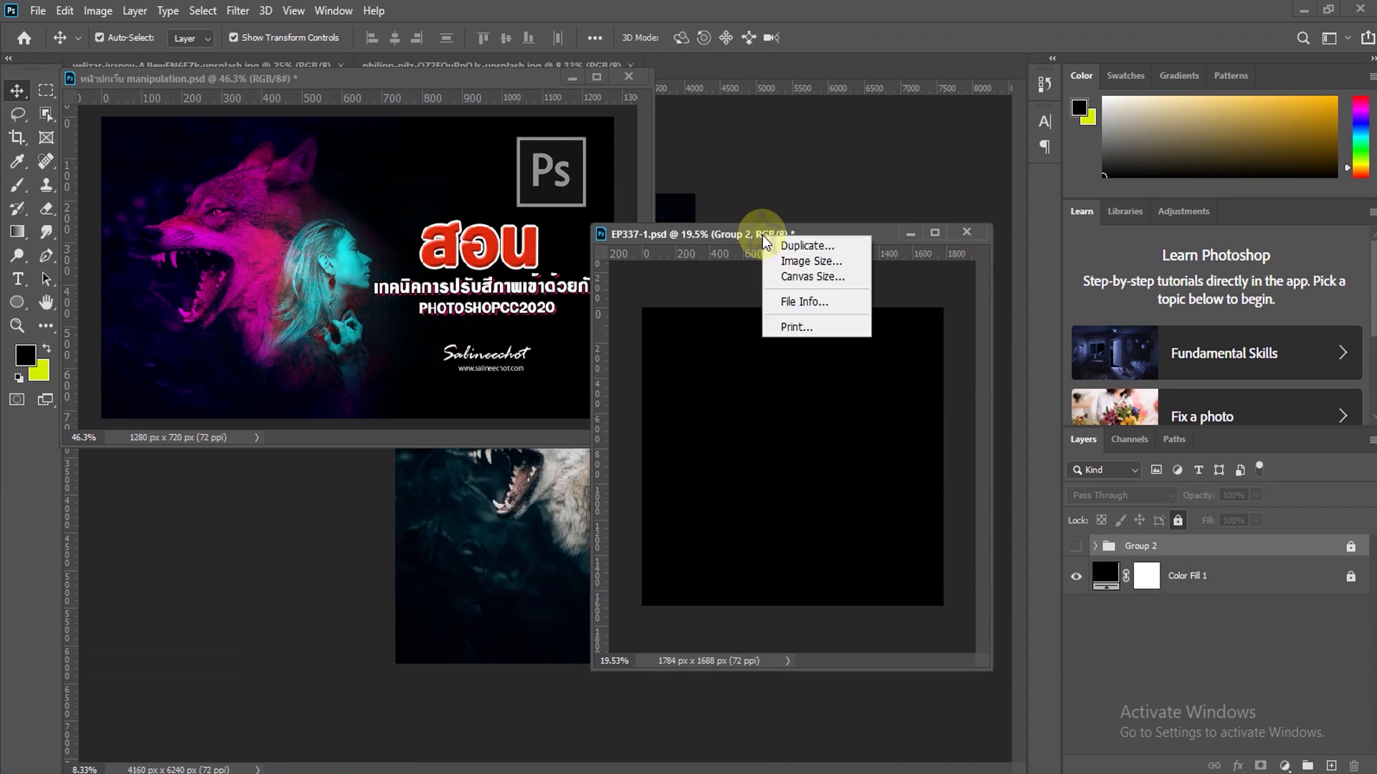
{"action": "left_click", "coordinate": [791, 262]}
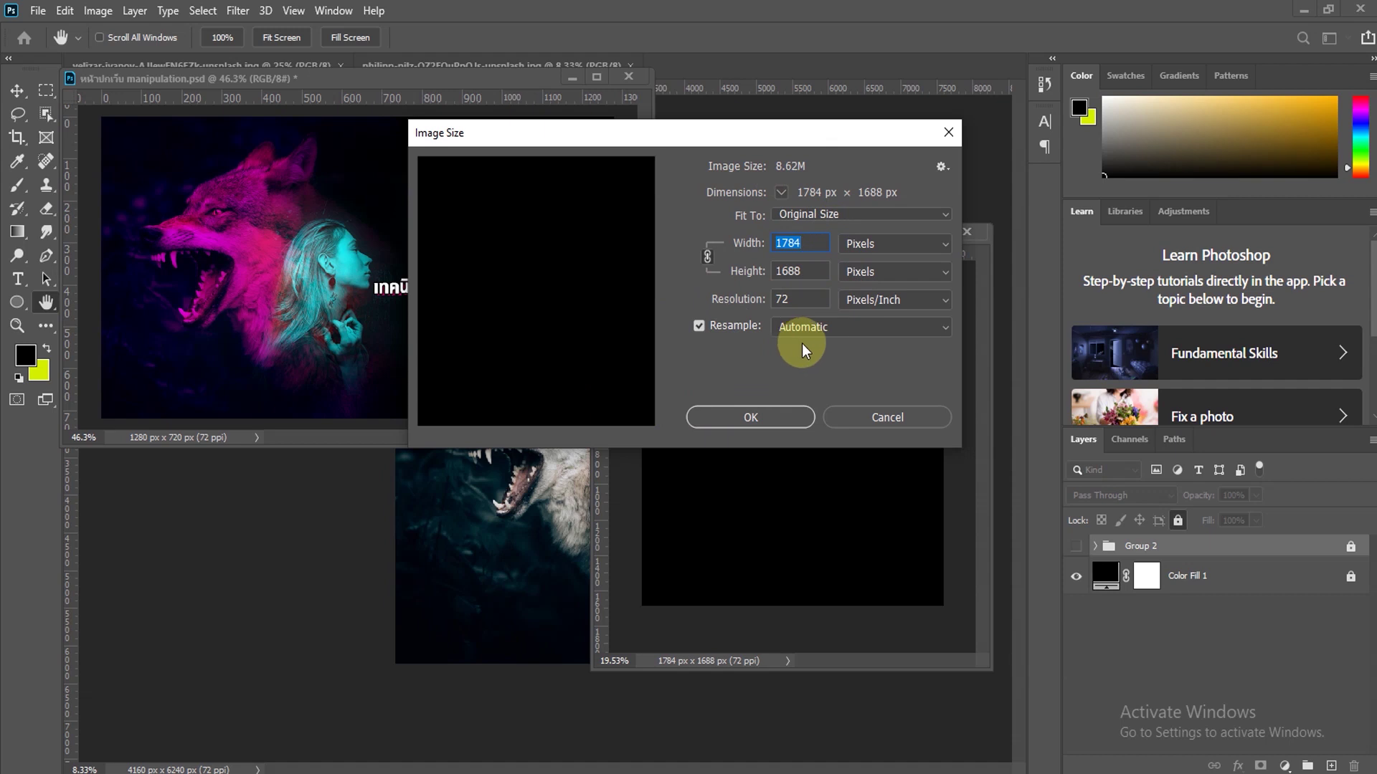
{"action": "left_click", "coordinate": [762, 416]}
{"action": "left_click_drag", "start_coordinate": [767, 240], "coordinate": [768, 262]}
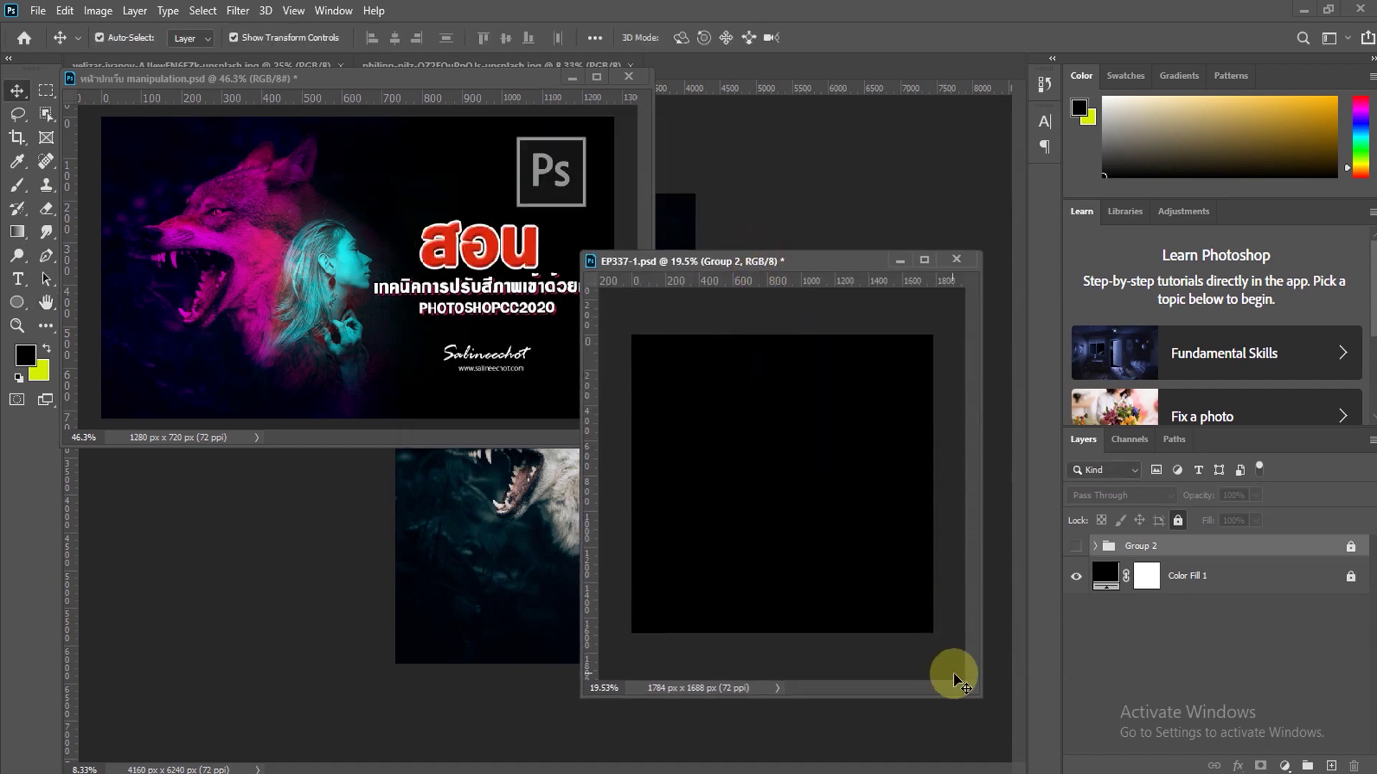
Step: Add a black #000000 Solid Color fill layer, Color Fill 3, above Group 2 and lock it
{"action": "scroll", "coordinate": [953, 574], "scroll_direction": "up", "scroll_amount": 2}
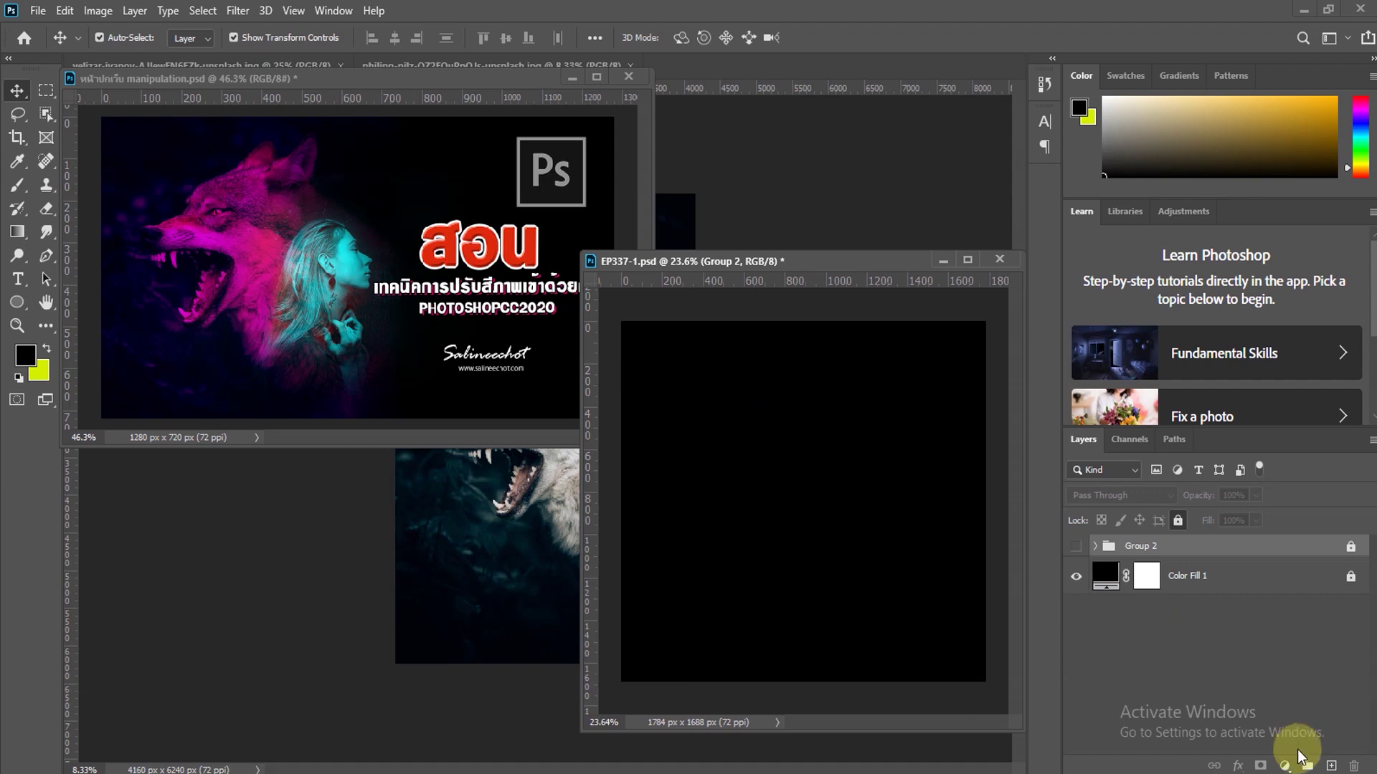
{"action": "left_click", "coordinate": [1284, 766]}
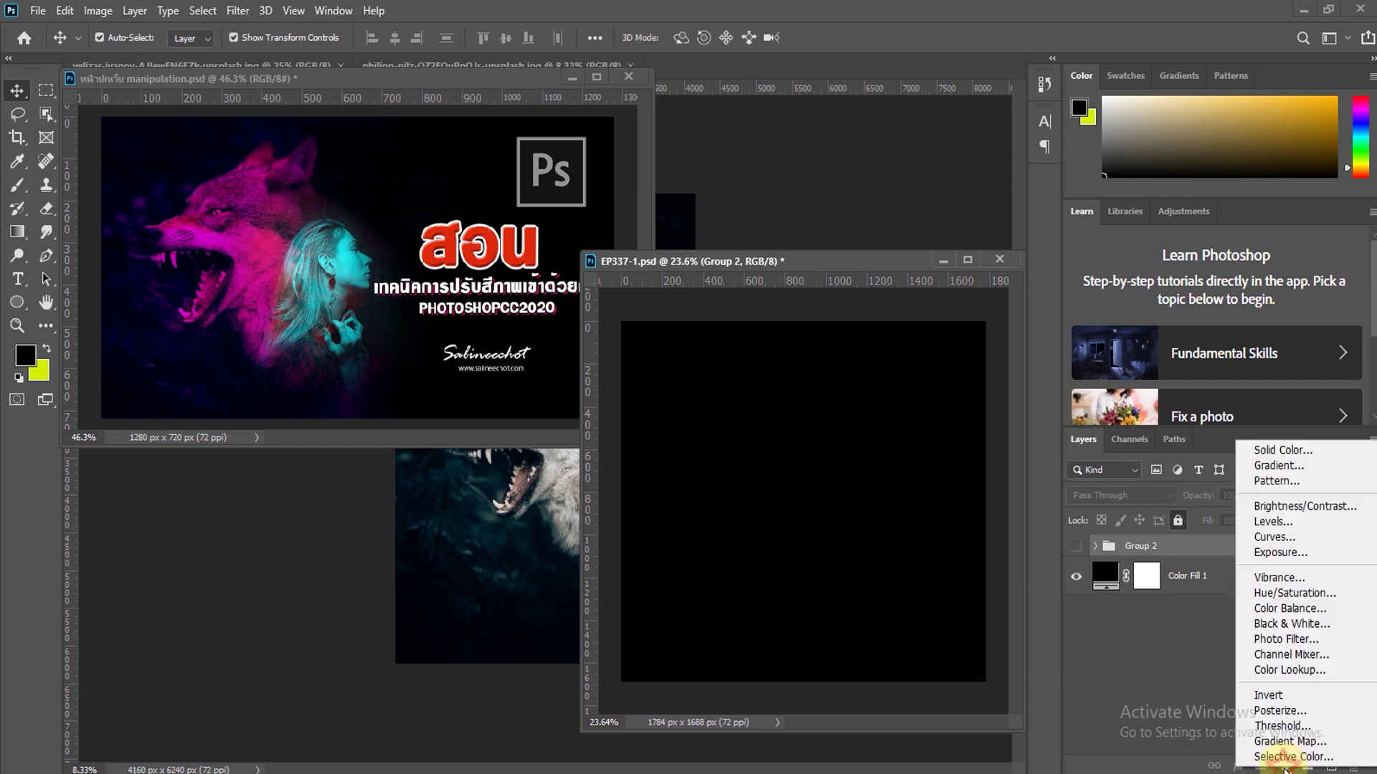
{"action": "left_click", "coordinate": [1304, 450]}
{"action": "left_click_drag", "start_coordinate": [810, 568], "coordinate": [753, 598]}
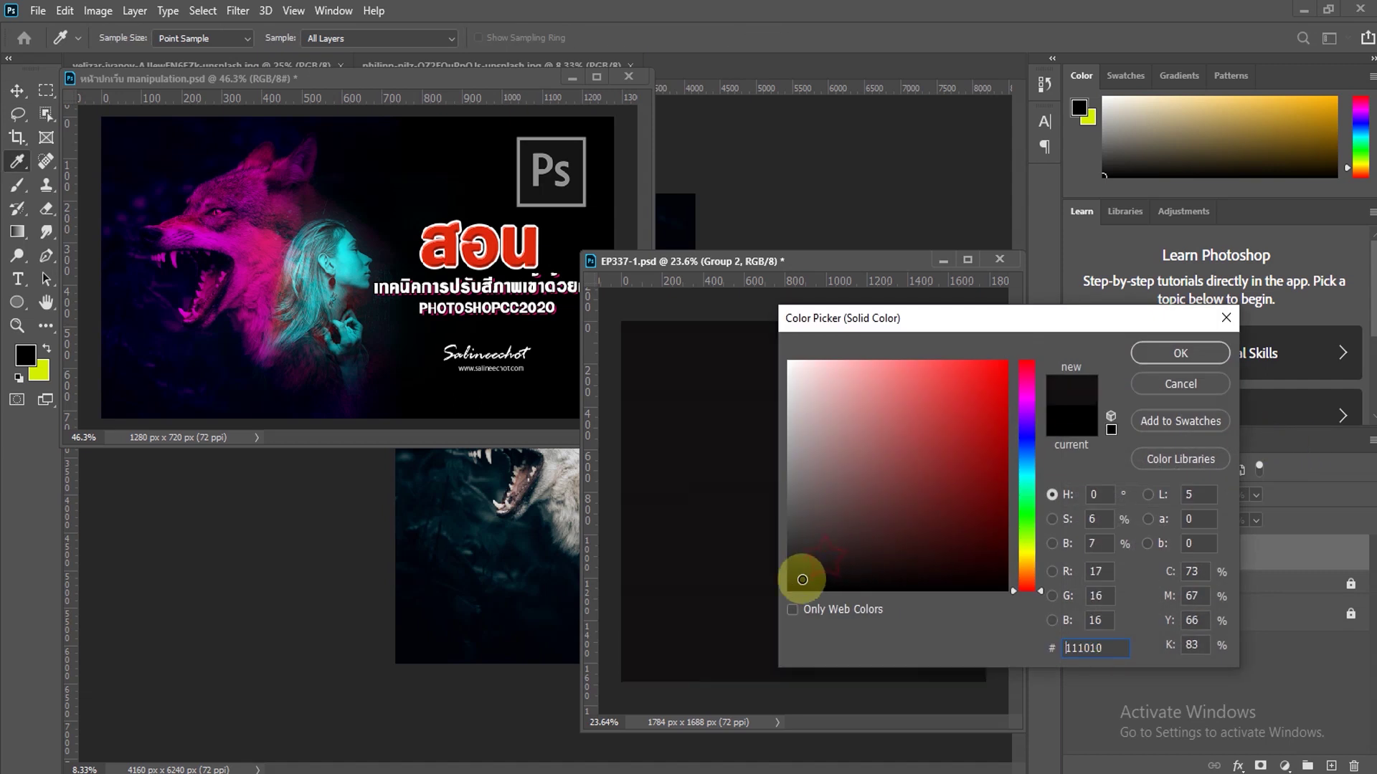
{"action": "left_click", "coordinate": [1169, 355]}
{"action": "left_click", "coordinate": [1178, 520]}
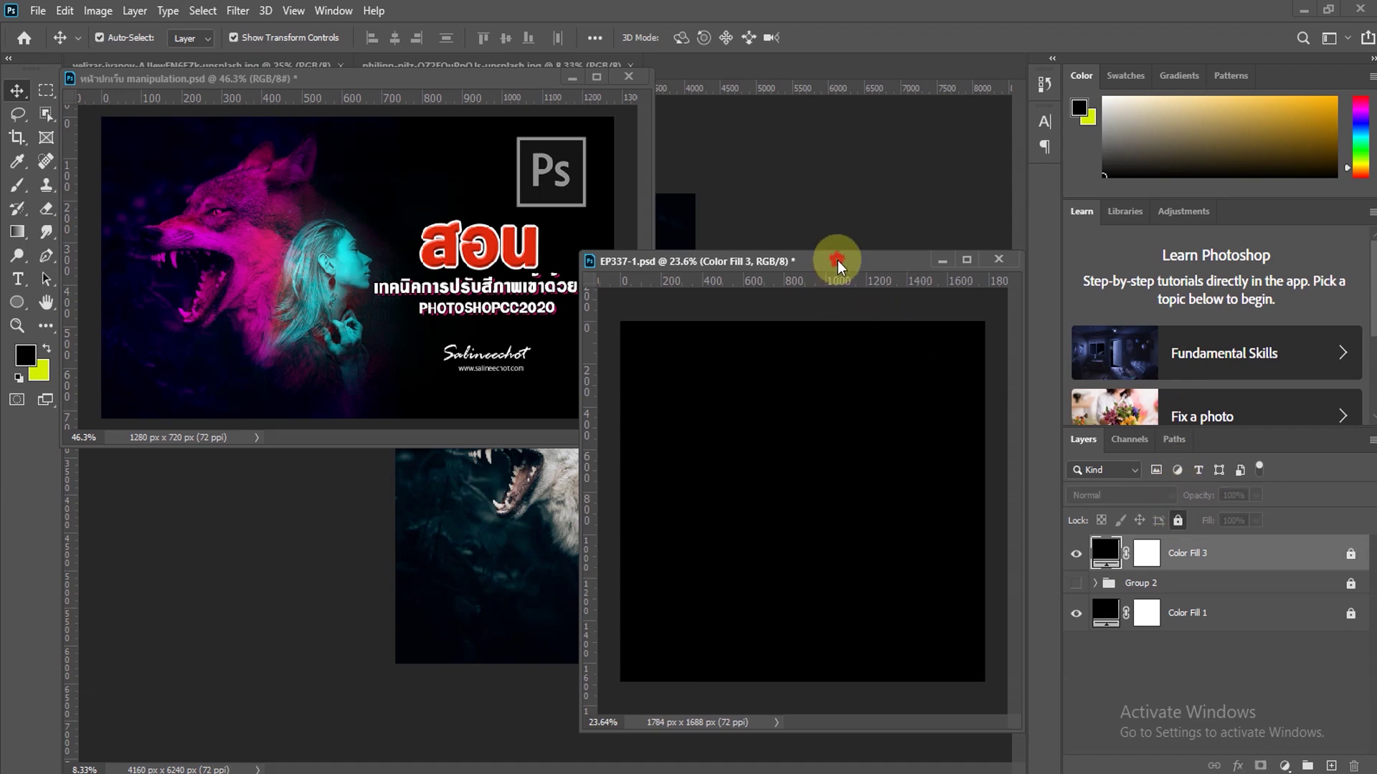
{"action": "left_click_drag", "start_coordinate": [838, 260], "coordinate": [760, 252]}
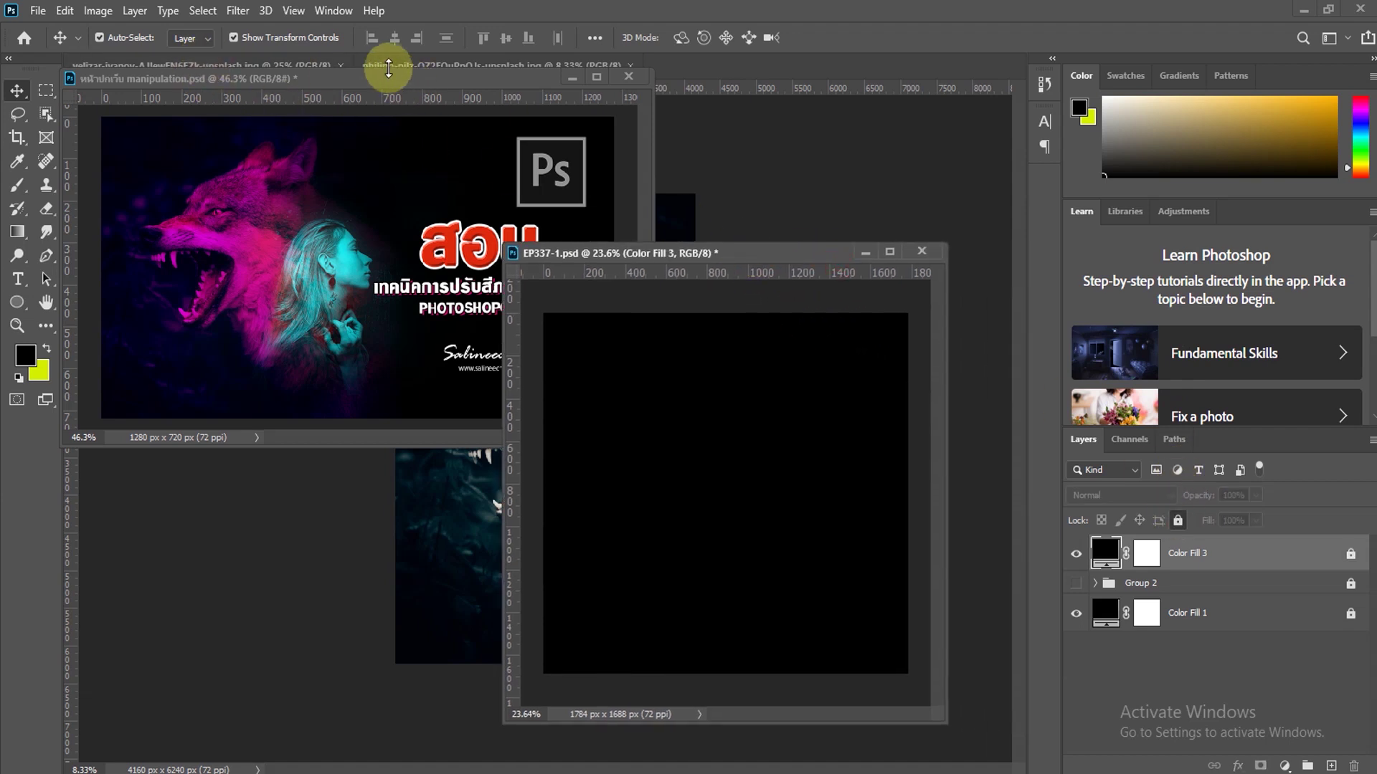
Step: Copy the wolf photo into EP337-1 as Layer 2, scaled to about 30%, and close the wolf document
{"action": "left_click_drag", "start_coordinate": [394, 64], "coordinate": [231, 156]}
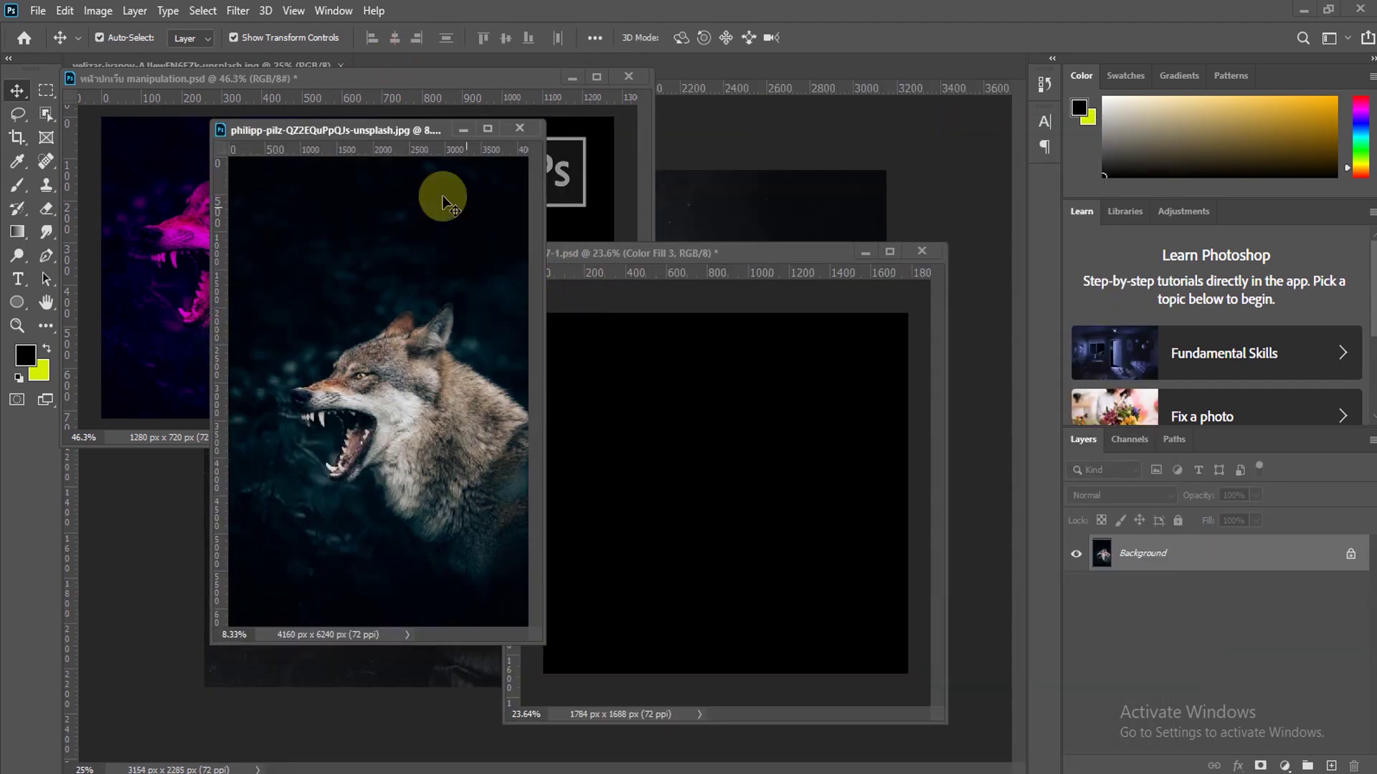
{"action": "left_click_drag", "start_coordinate": [350, 128], "coordinate": [299, 161]}
{"action": "left_click_drag", "start_coordinate": [352, 423], "coordinate": [694, 423]}
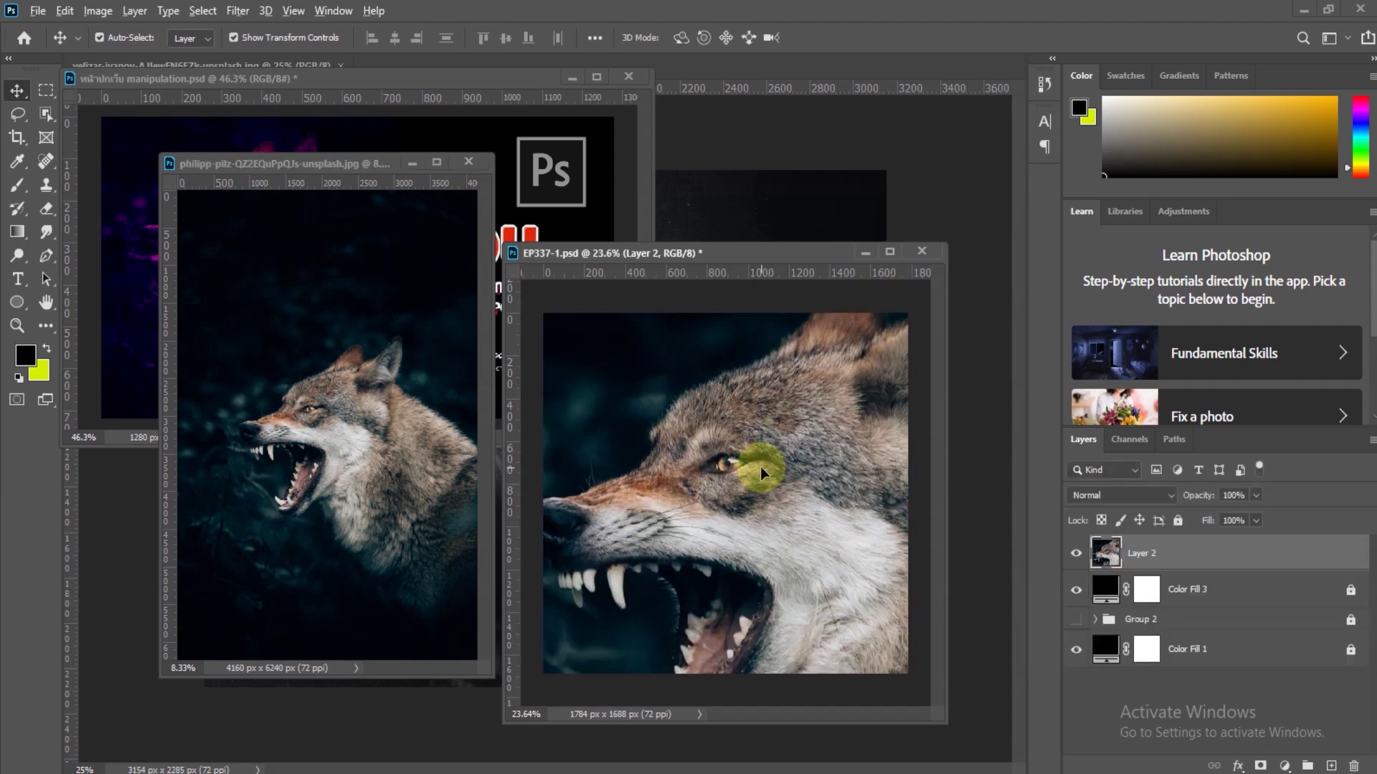
{"action": "scroll", "coordinate": [760, 466], "scroll_direction": "down", "scroll_amount": 3}
{"action": "scroll", "coordinate": [667, 409], "scroll_direction": "down", "scroll_amount": 2}
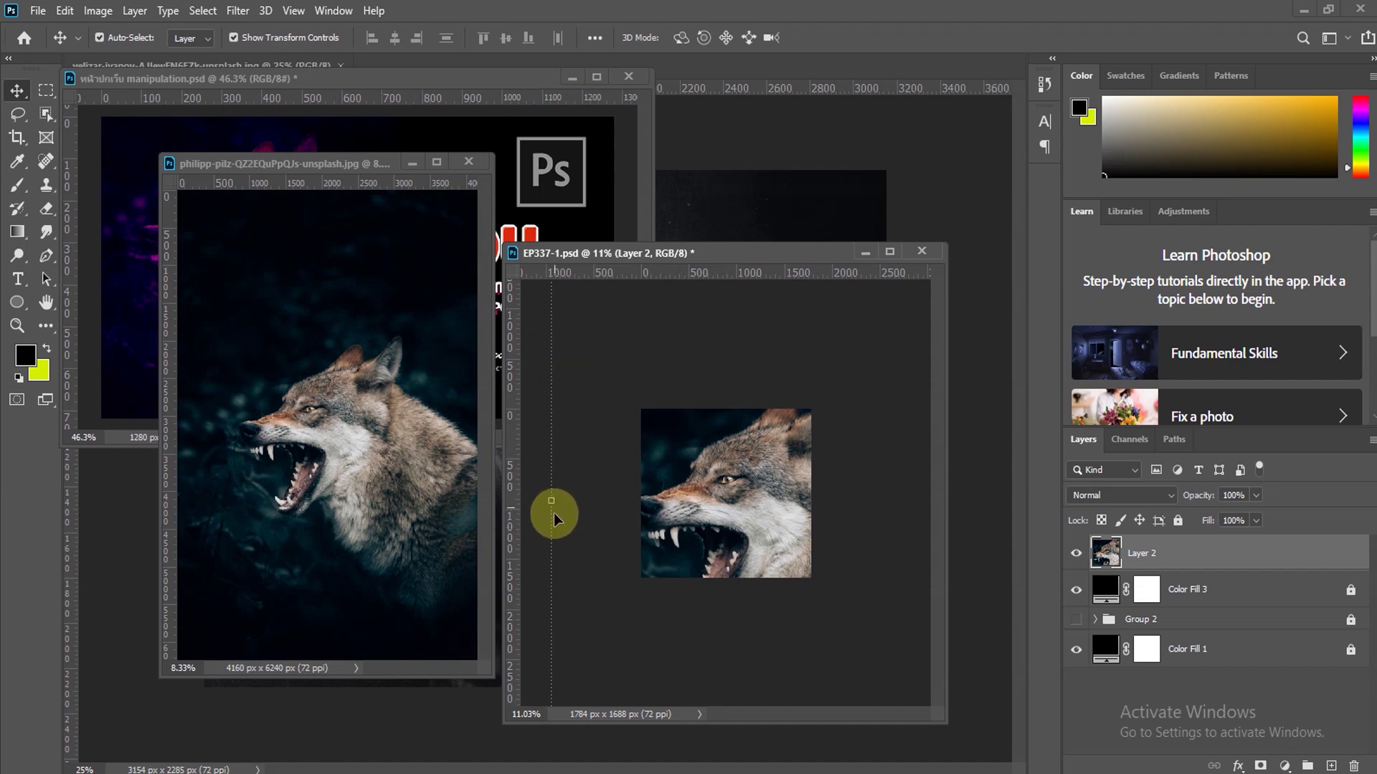
{"action": "mouse_move", "coordinate": [549, 500]}
{"action": "left_mouse_down"}
{"action": "mouse_move", "coordinate": [700, 474]}
{"action": "mouse_move", "coordinate": [814, 490]}
{"action": "mouse_move", "coordinate": [712, 467]}
{"action": "mouse_move", "coordinate": [814, 485]}
{"action": "mouse_move", "coordinate": [758, 486]}
{"action": "left_mouse_up"}
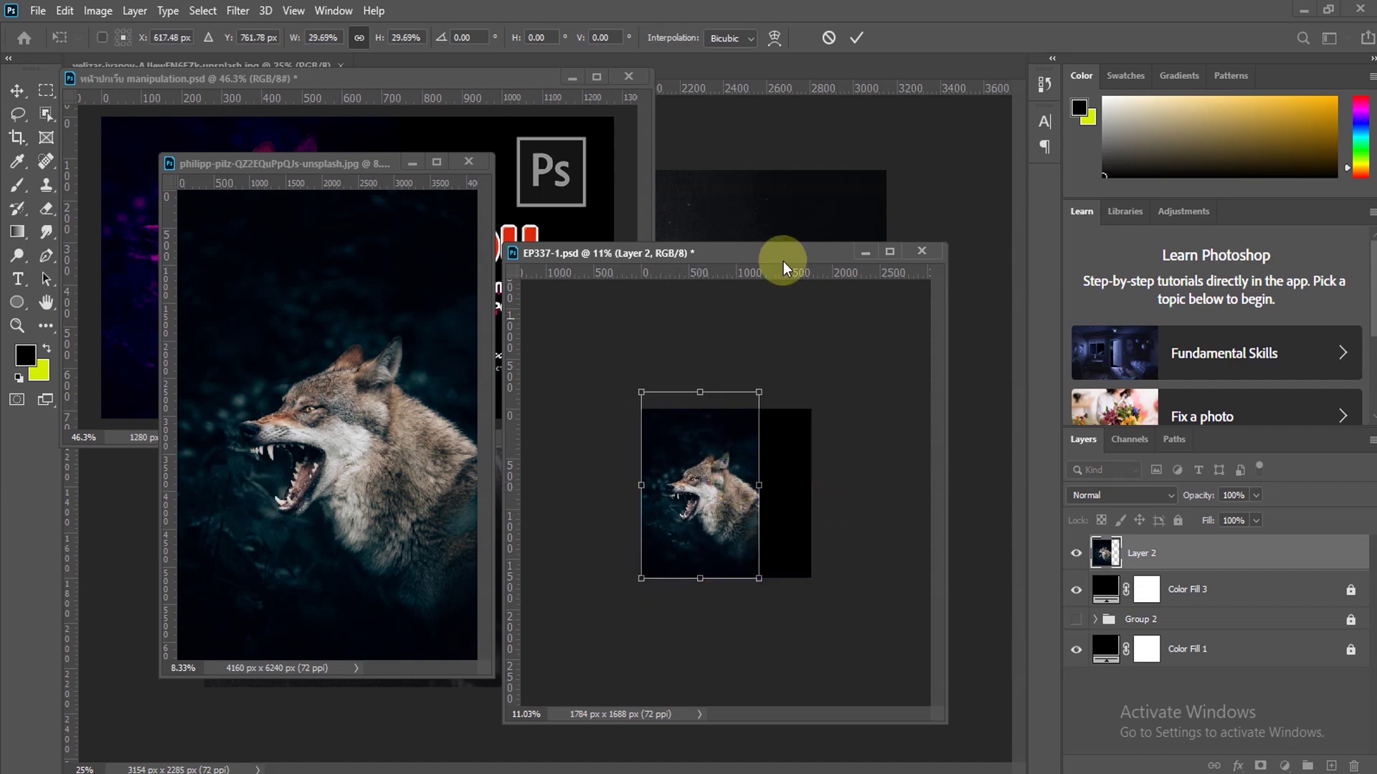
{"action": "left_click", "coordinate": [857, 42]}
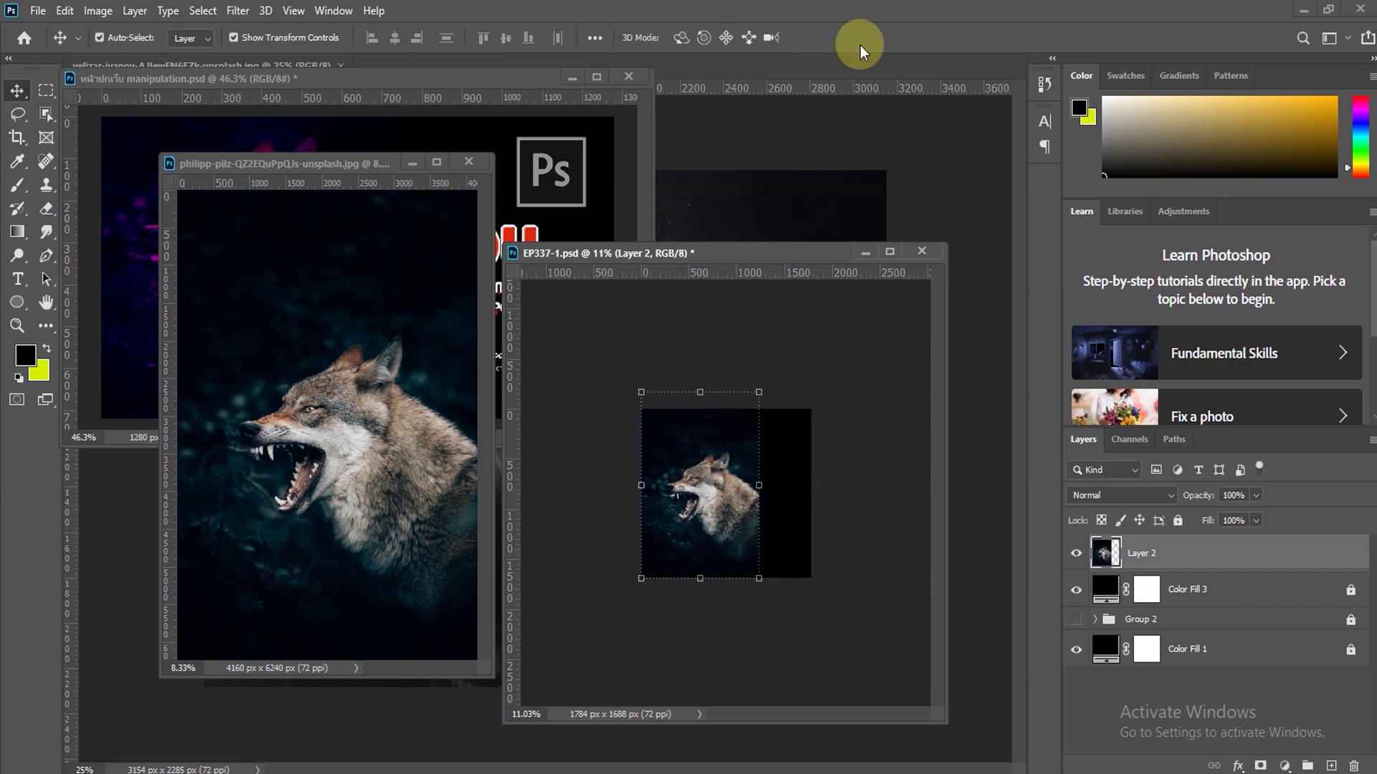
{"action": "left_click", "coordinate": [467, 162]}
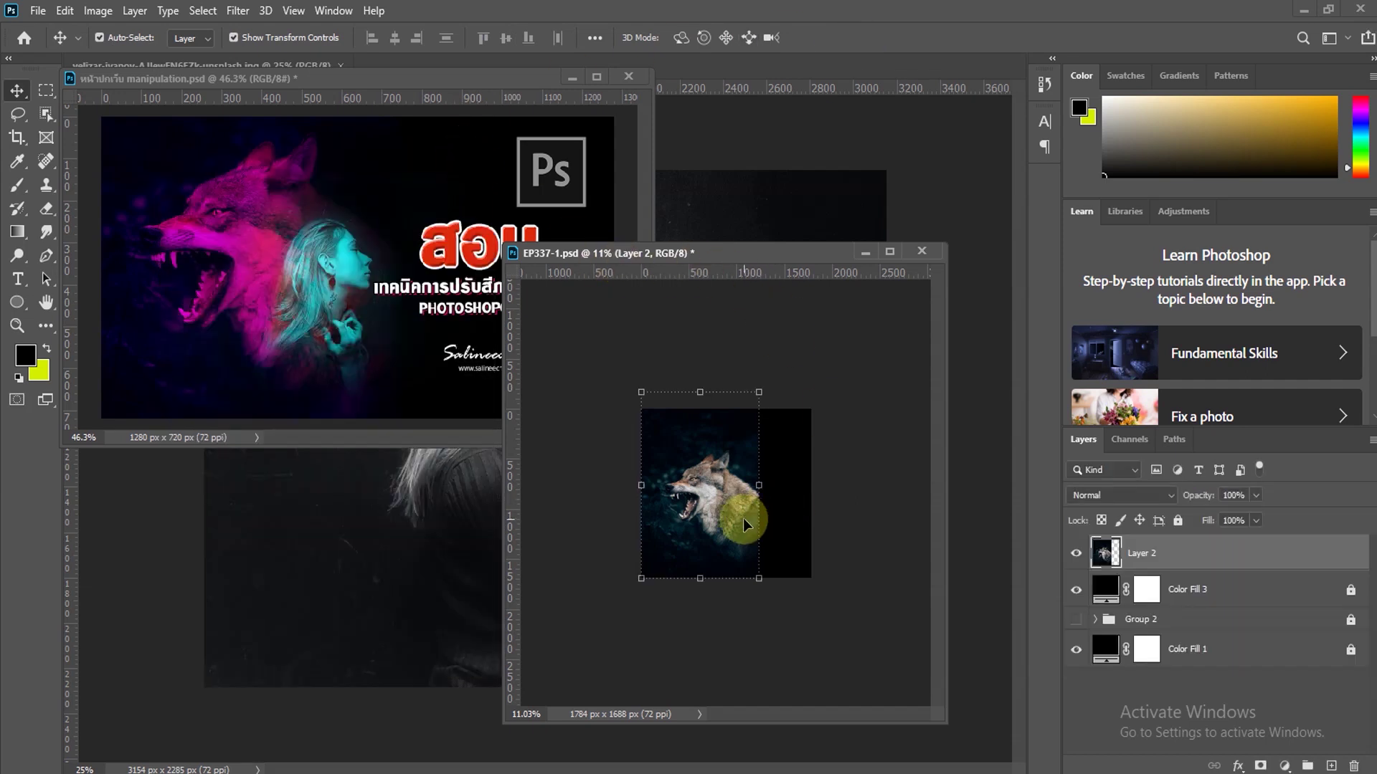
Step: Copy the woman's portrait into EP337-1 as Layer 3, shrunk to about 52% over the wolf, then close it
{"action": "left_click", "coordinate": [154, 58]}
{"action": "left_click_drag", "start_coordinate": [375, 305], "coordinate": [824, 426]}
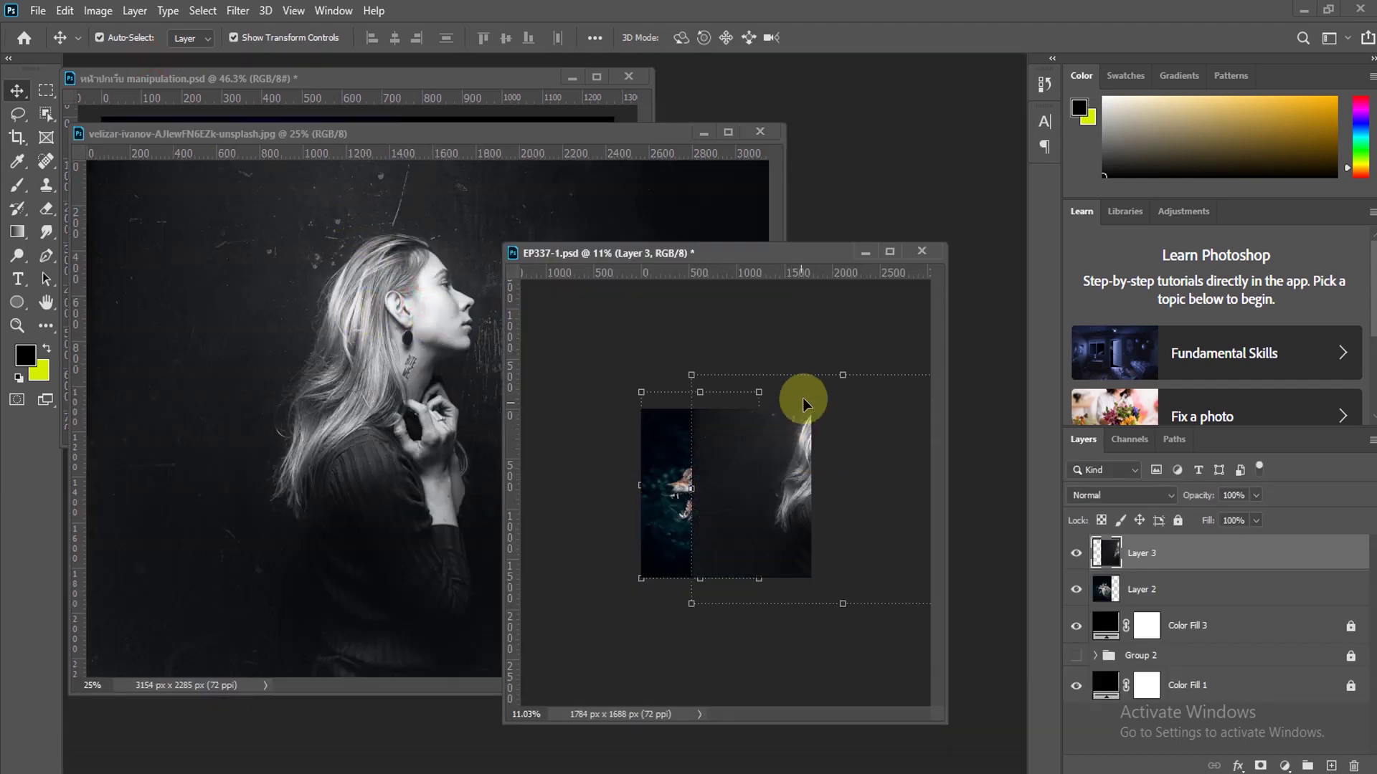
{"action": "mouse_move", "coordinate": [691, 375]}
{"action": "left_mouse_down"}
{"action": "mouse_move", "coordinate": [784, 468]}
{"action": "mouse_move", "coordinate": [831, 493]}
{"action": "left_mouse_up"}
{"action": "mouse_move", "coordinate": [889, 528]}
{"action": "left_mouse_down"}
{"action": "mouse_move", "coordinate": [769, 523]}
{"action": "mouse_move", "coordinate": [745, 498]}
{"action": "mouse_move", "coordinate": [770, 449]}
{"action": "left_mouse_up"}
{"action": "left_click", "coordinate": [865, 35]}
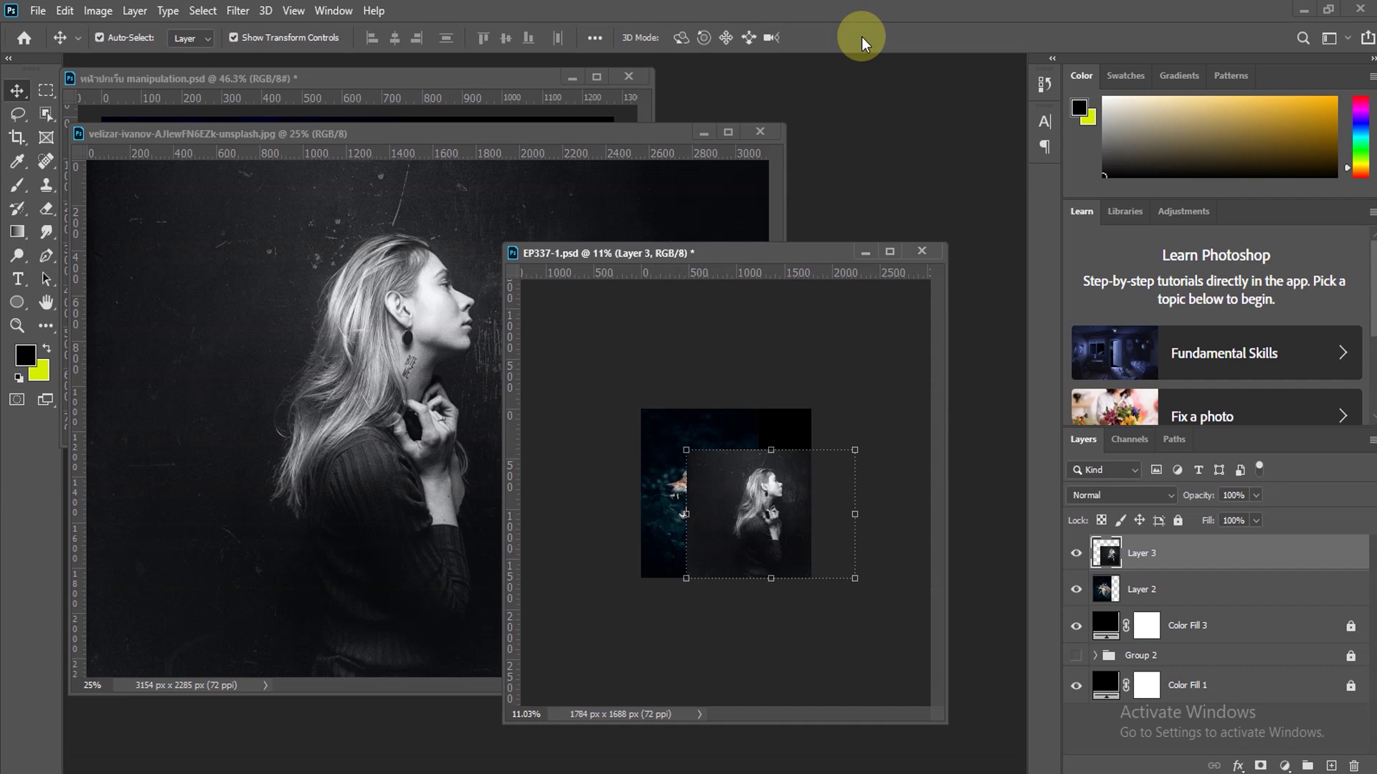
{"action": "left_click", "coordinate": [771, 134]}
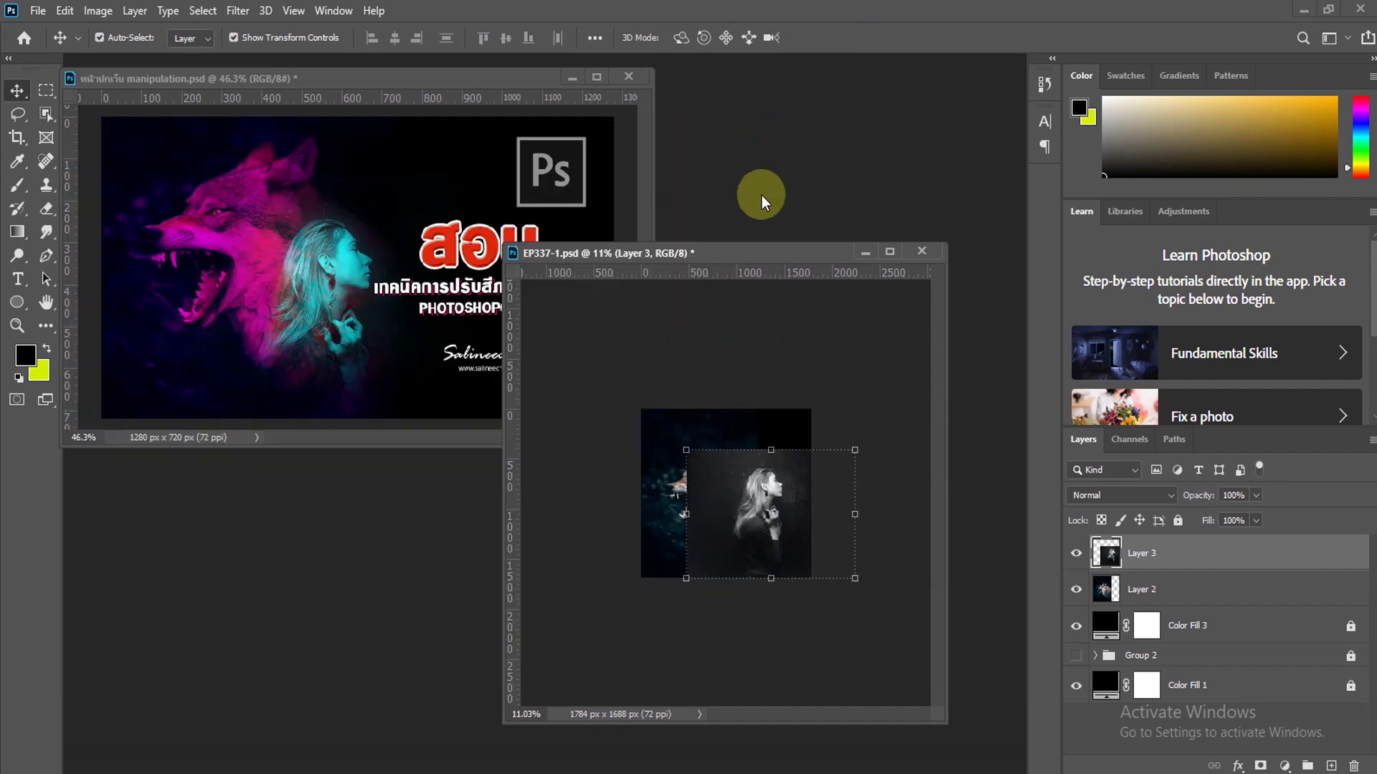
Step: Select the wolf layer, Layer 2
{"action": "scroll", "coordinate": [841, 487], "scroll_direction": "up", "scroll_amount": 5}
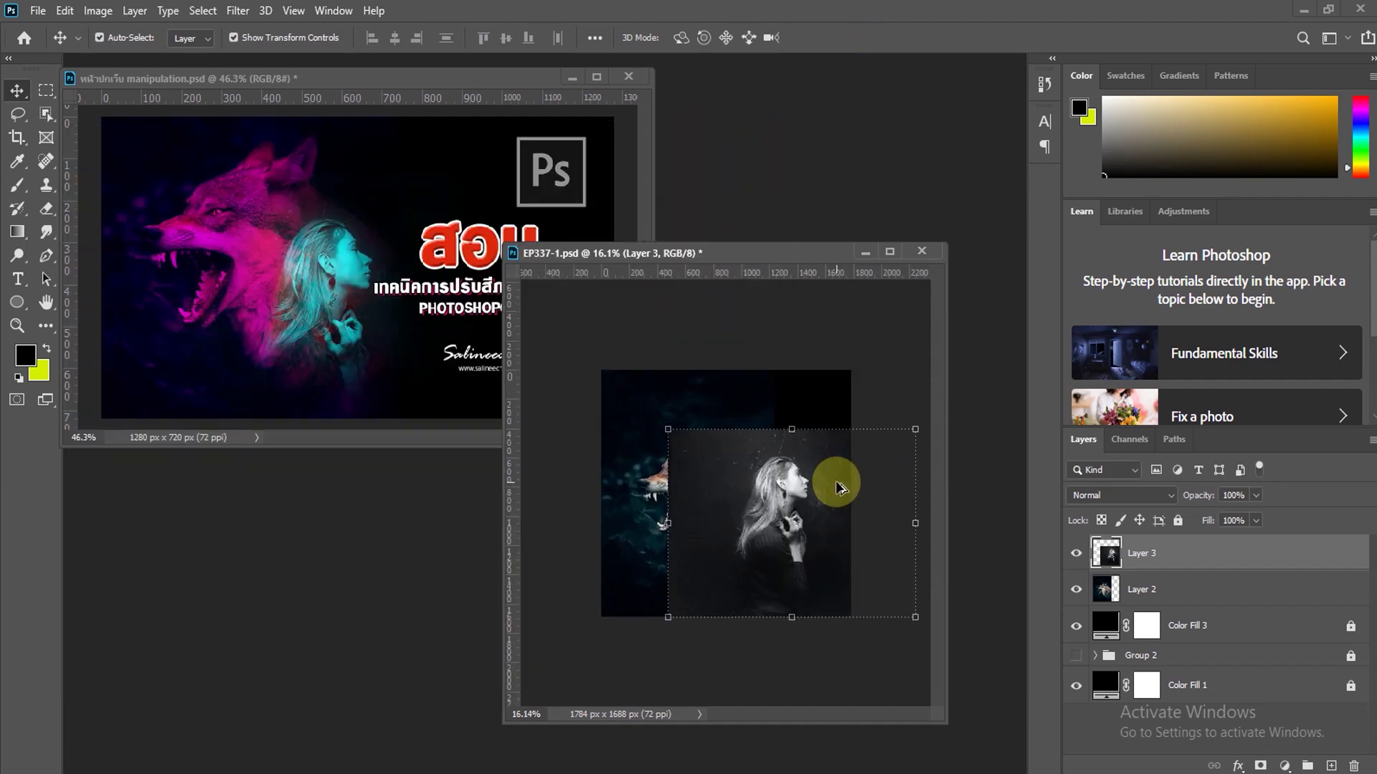
{"action": "scroll", "coordinate": [840, 485], "scroll_direction": "up", "scroll_amount": 1}
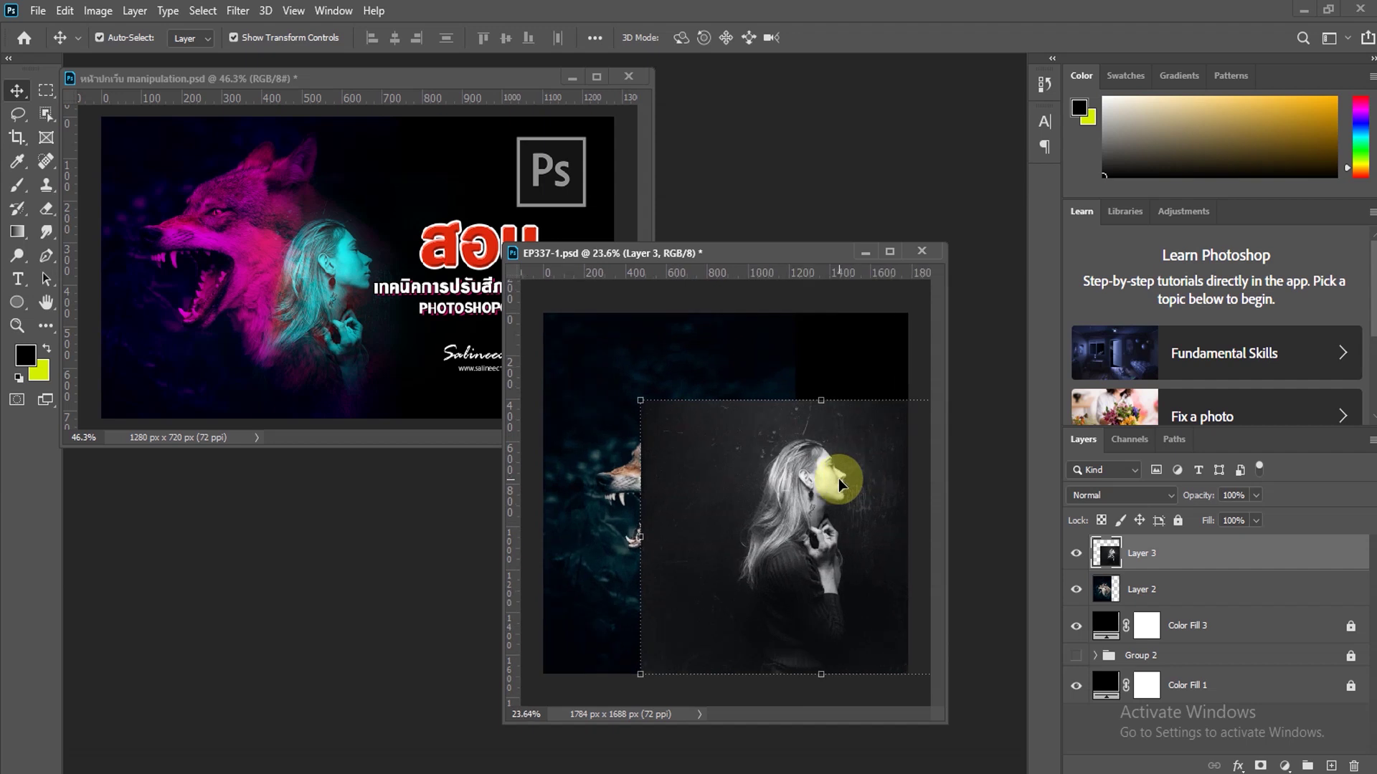
{"action": "left_click", "coordinate": [607, 445]}
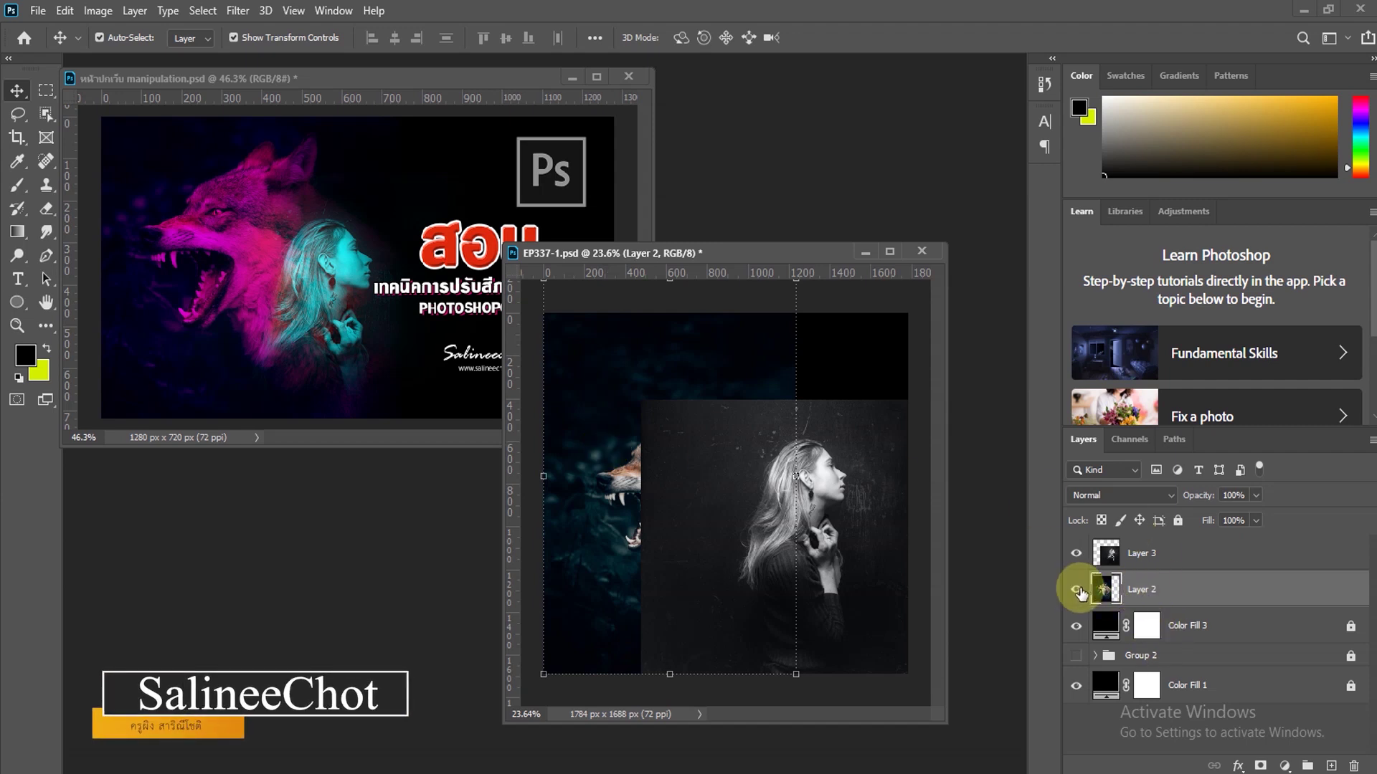
Step: Turn off the G channel in Layer 2's Blending Options to tint the wolf magenta
{"action": "left_click", "coordinate": [1238, 766]}
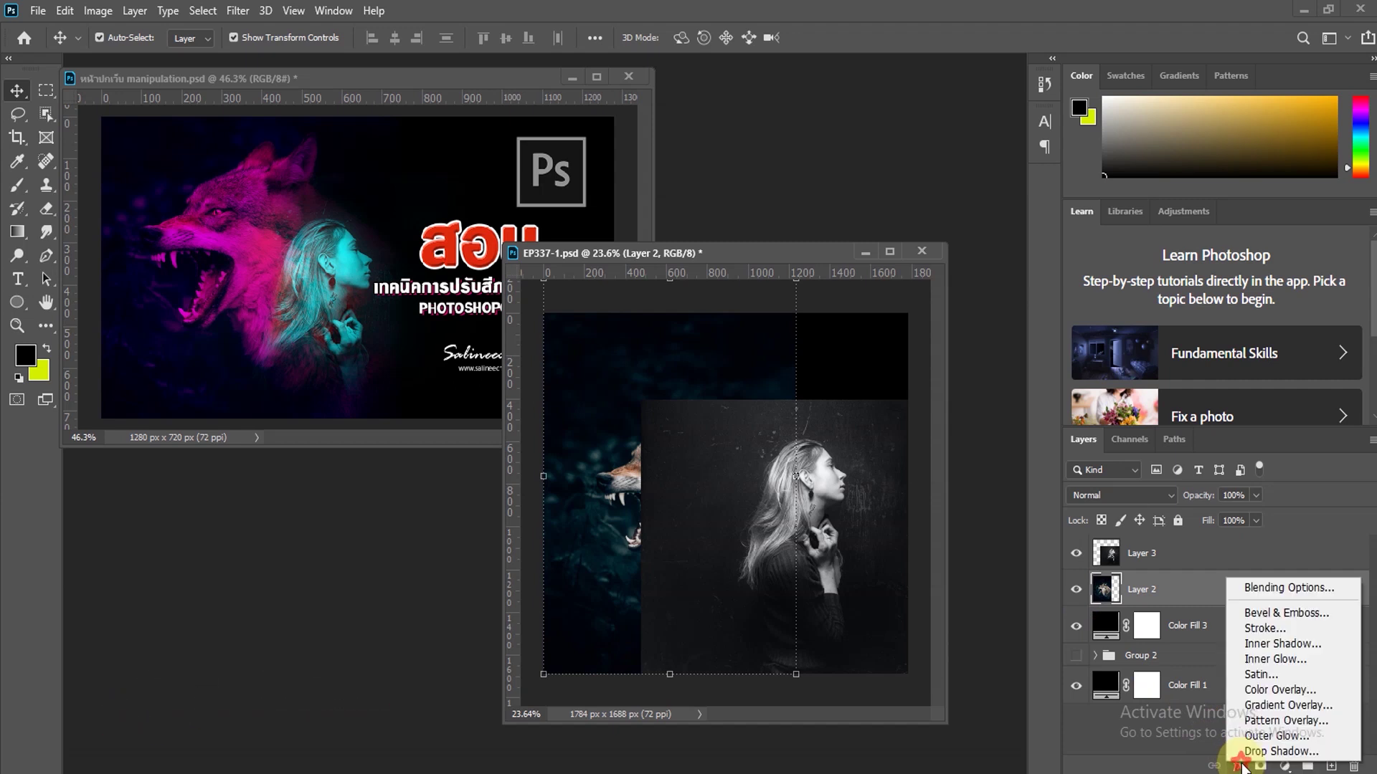
{"action": "left_click", "coordinate": [1272, 595]}
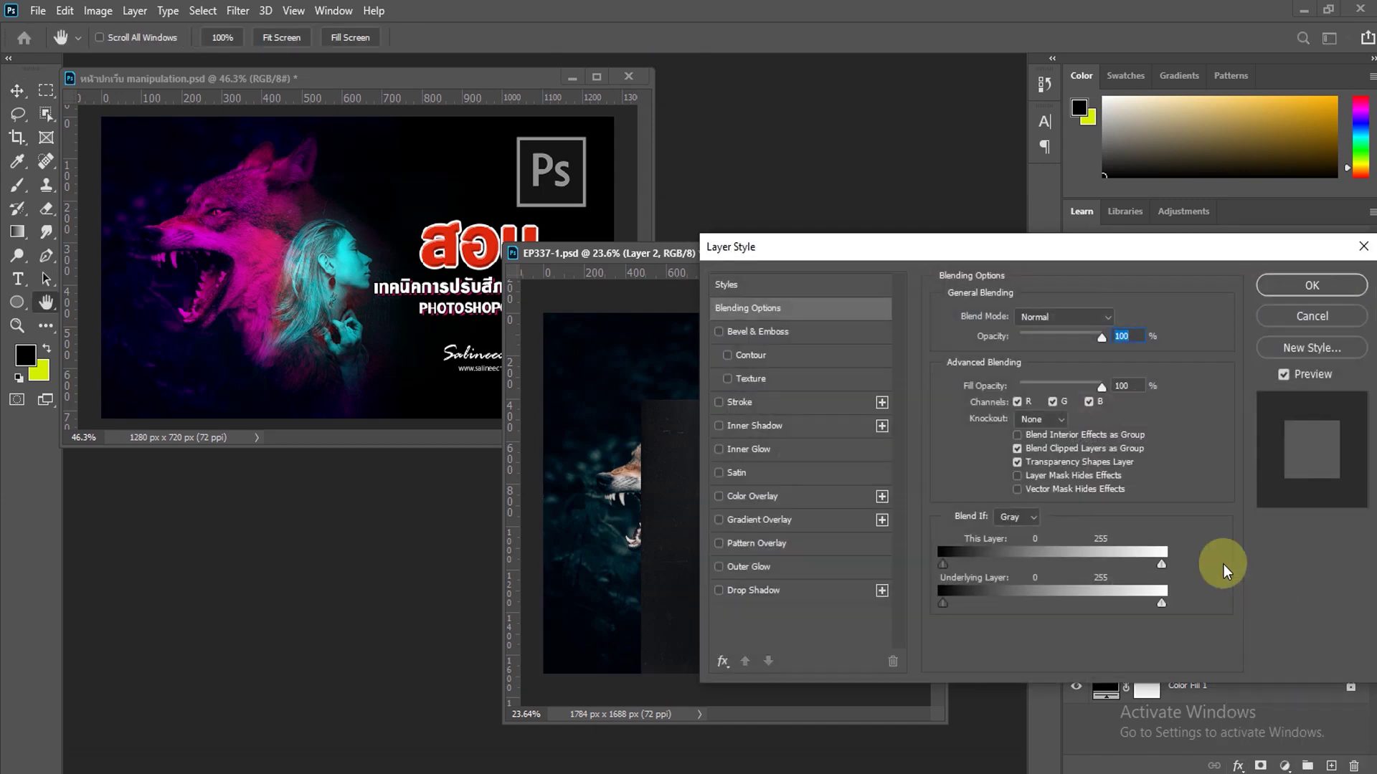
{"action": "left_click", "coordinate": [1055, 399]}
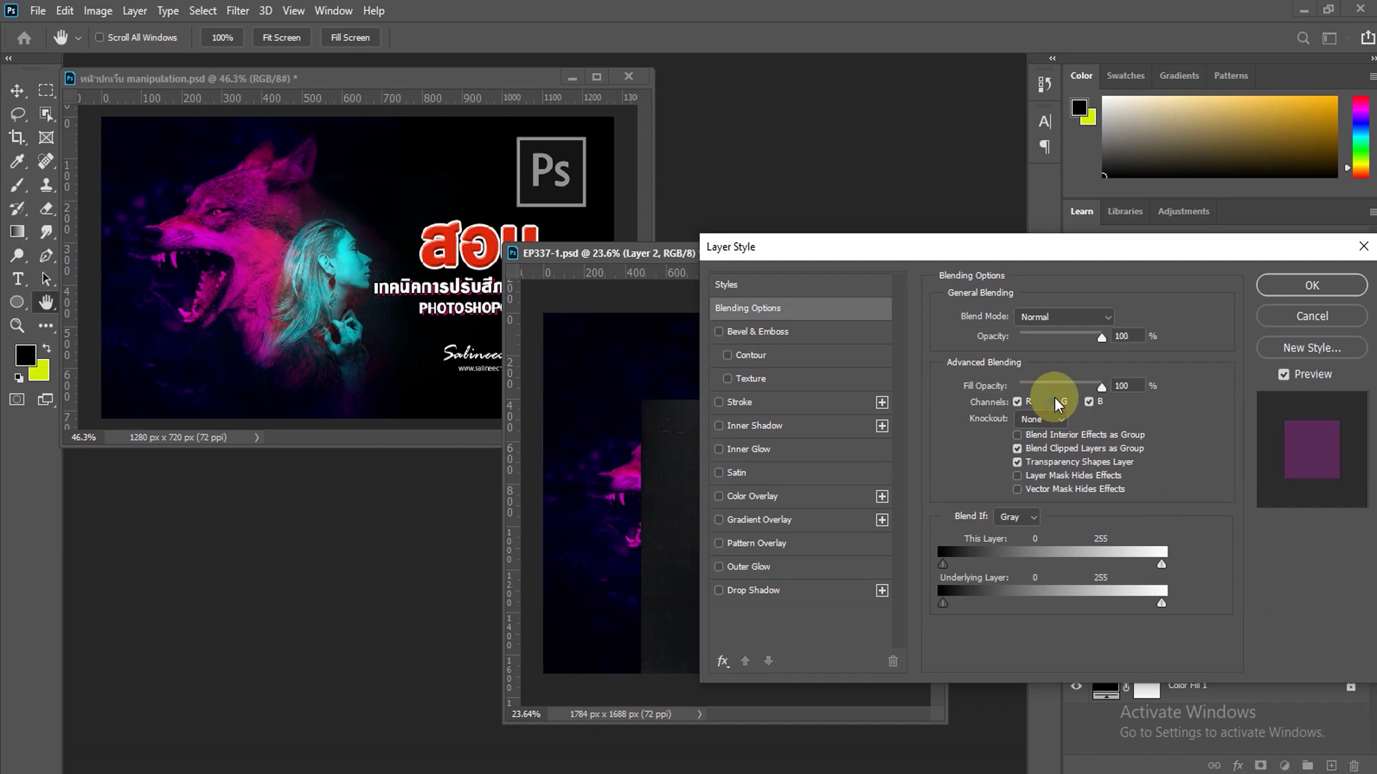
{"action": "left_click", "coordinate": [1332, 286]}
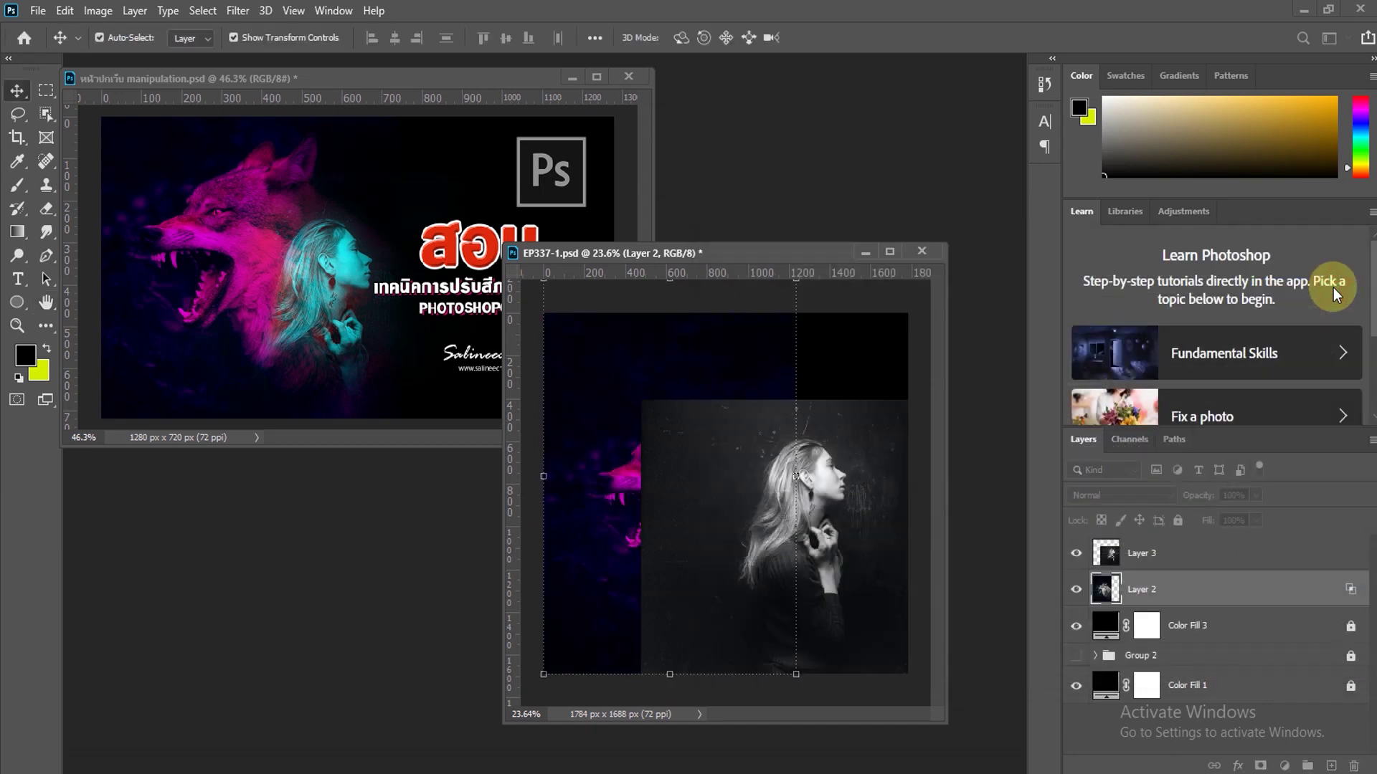
Step: Turn off the R channel in Layer 3's Blending Options to tint the woman teal
{"action": "left_click", "coordinate": [869, 439]}
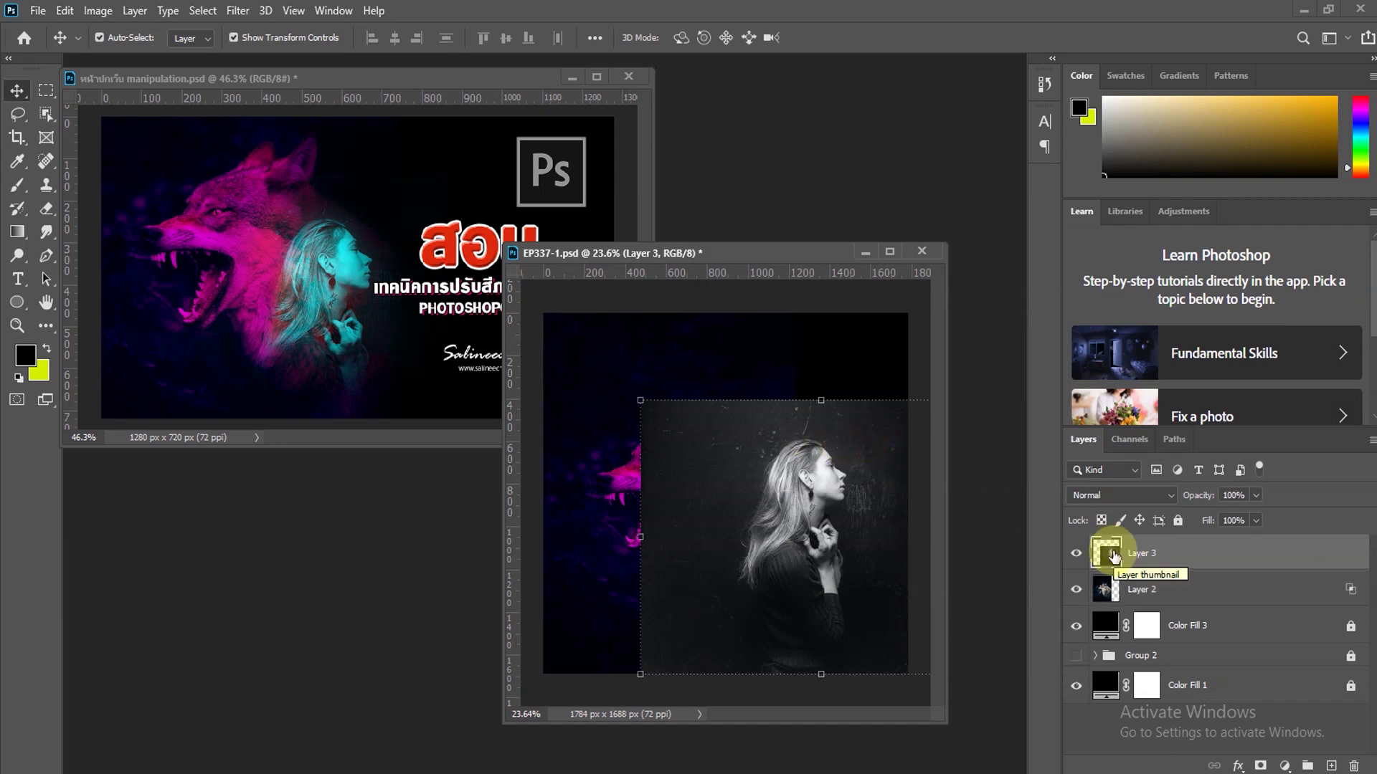
{"action": "left_click", "coordinate": [1238, 766]}
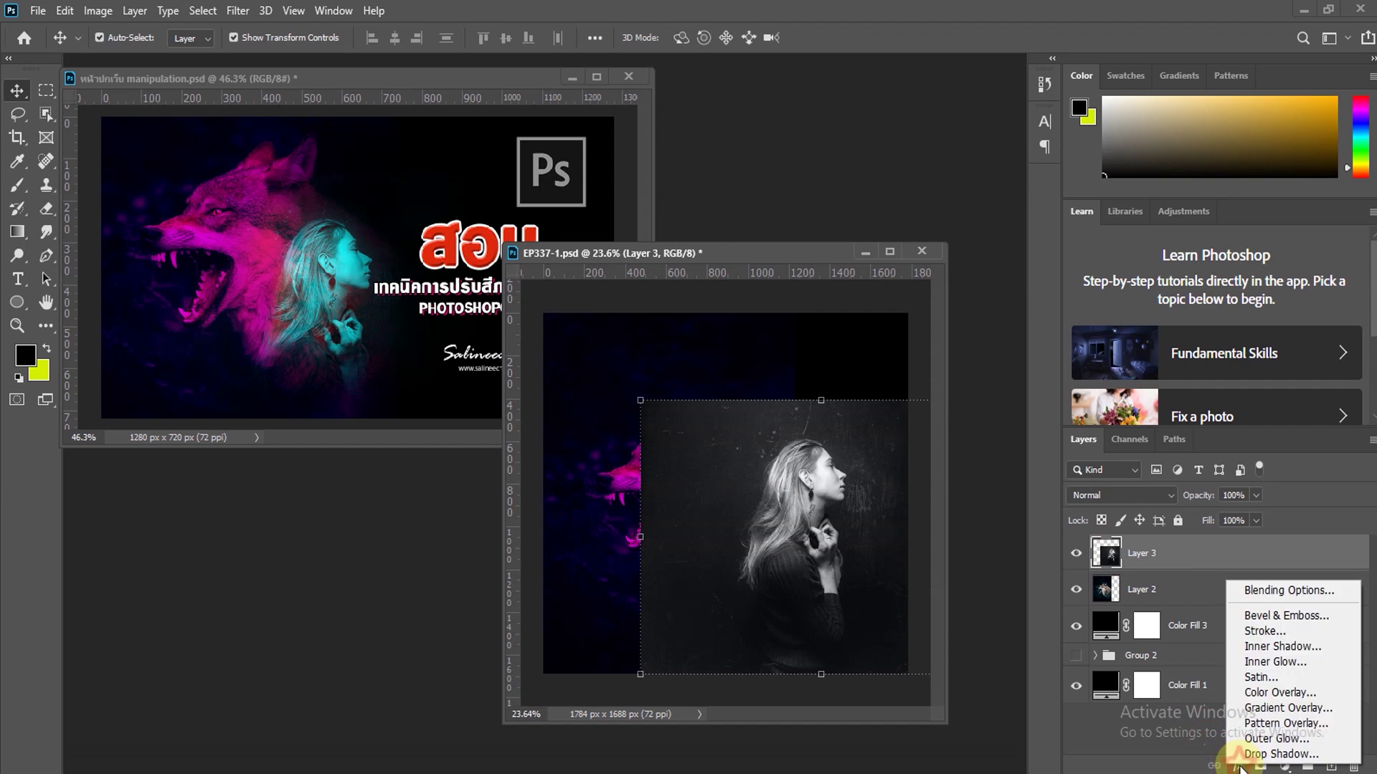
{"action": "left_click", "coordinate": [1284, 589]}
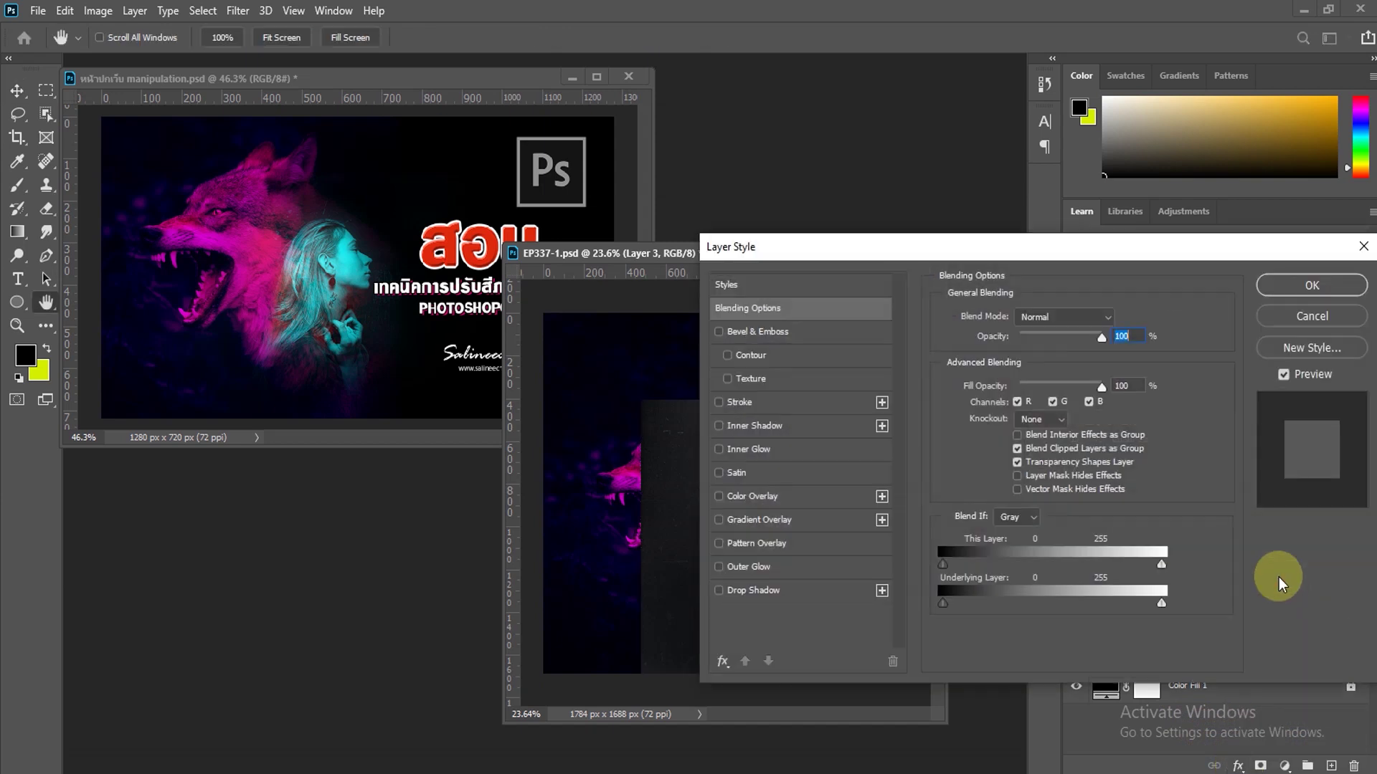
{"action": "left_click", "coordinate": [1016, 402]}
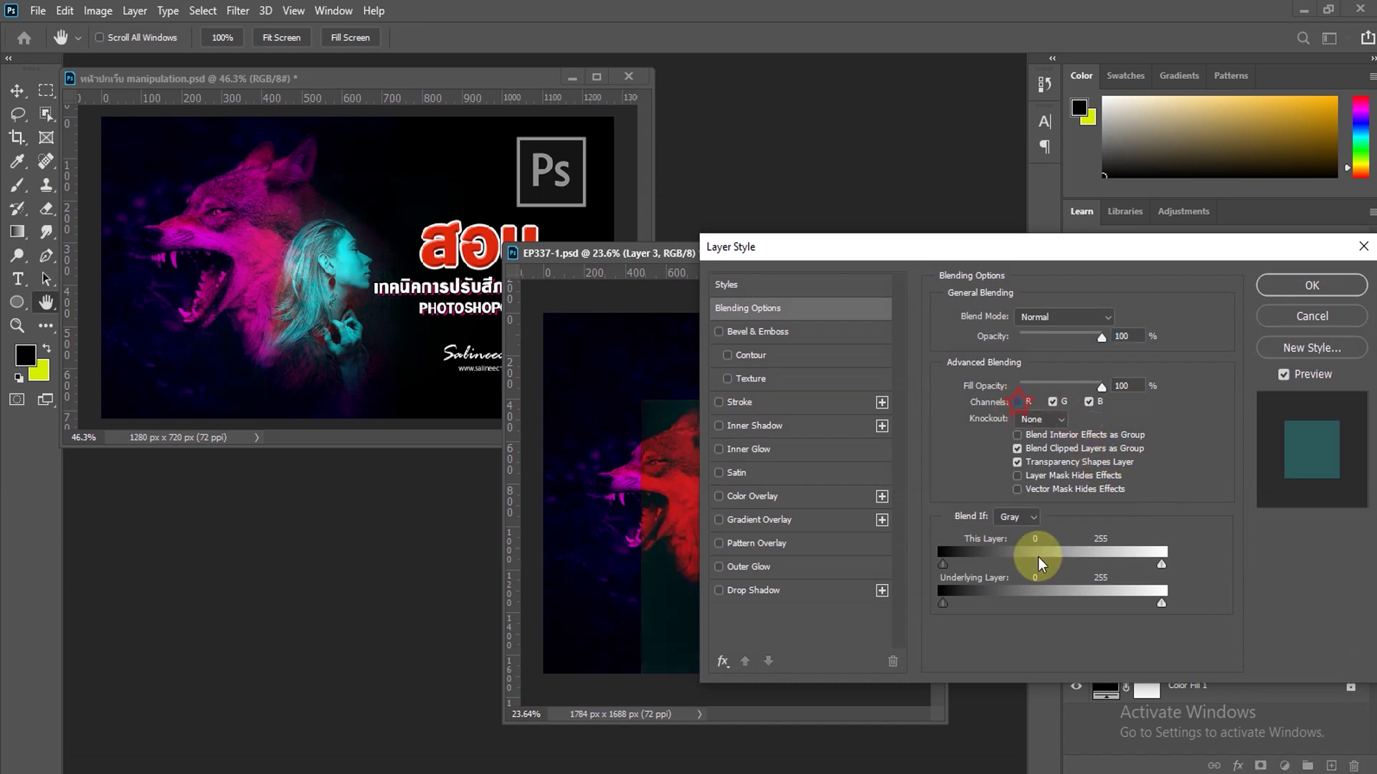
{"action": "left_click", "coordinate": [1284, 285]}
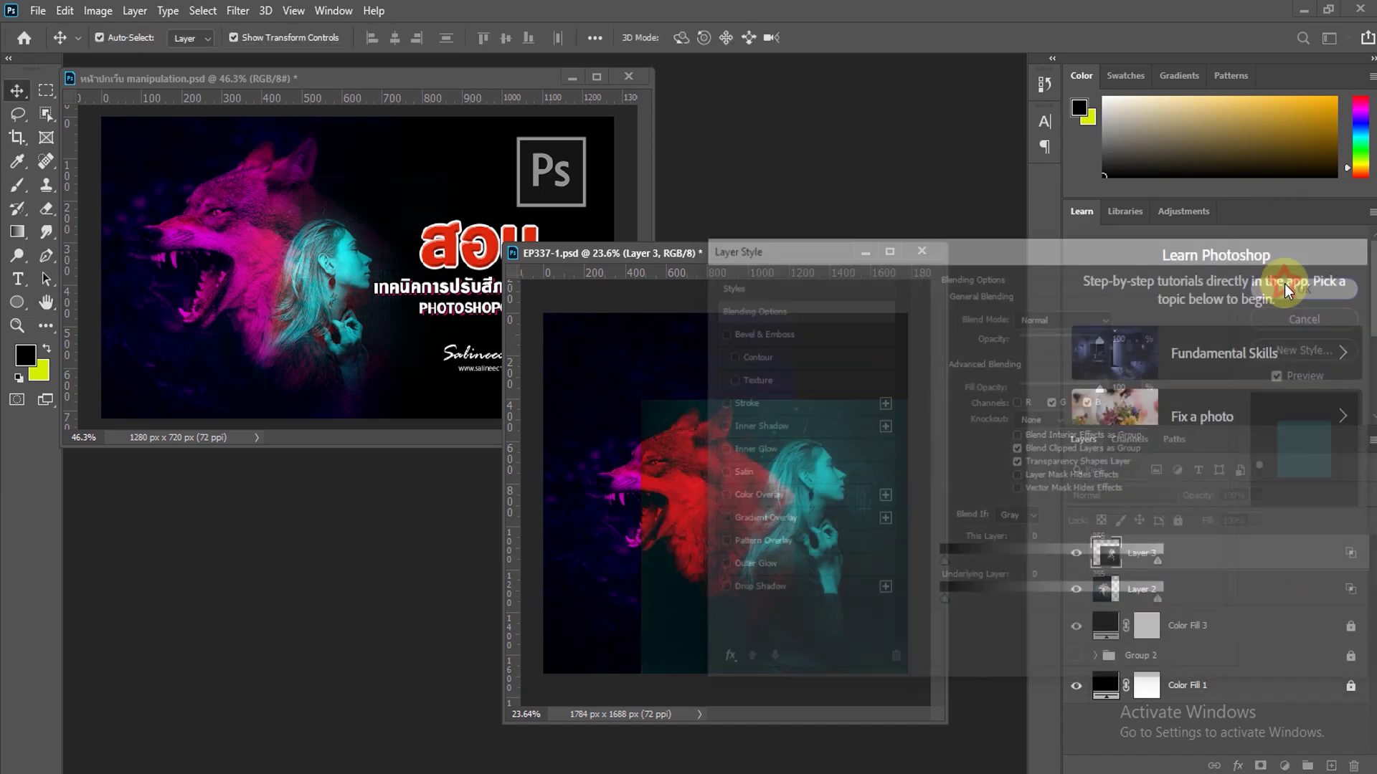
Step: Nudge Layer 3 slightly left and set up a soft round Eraser at 66% opacity, 71% flow
{"action": "scroll", "coordinate": [861, 540], "scroll_direction": "up", "scroll_amount": 2}
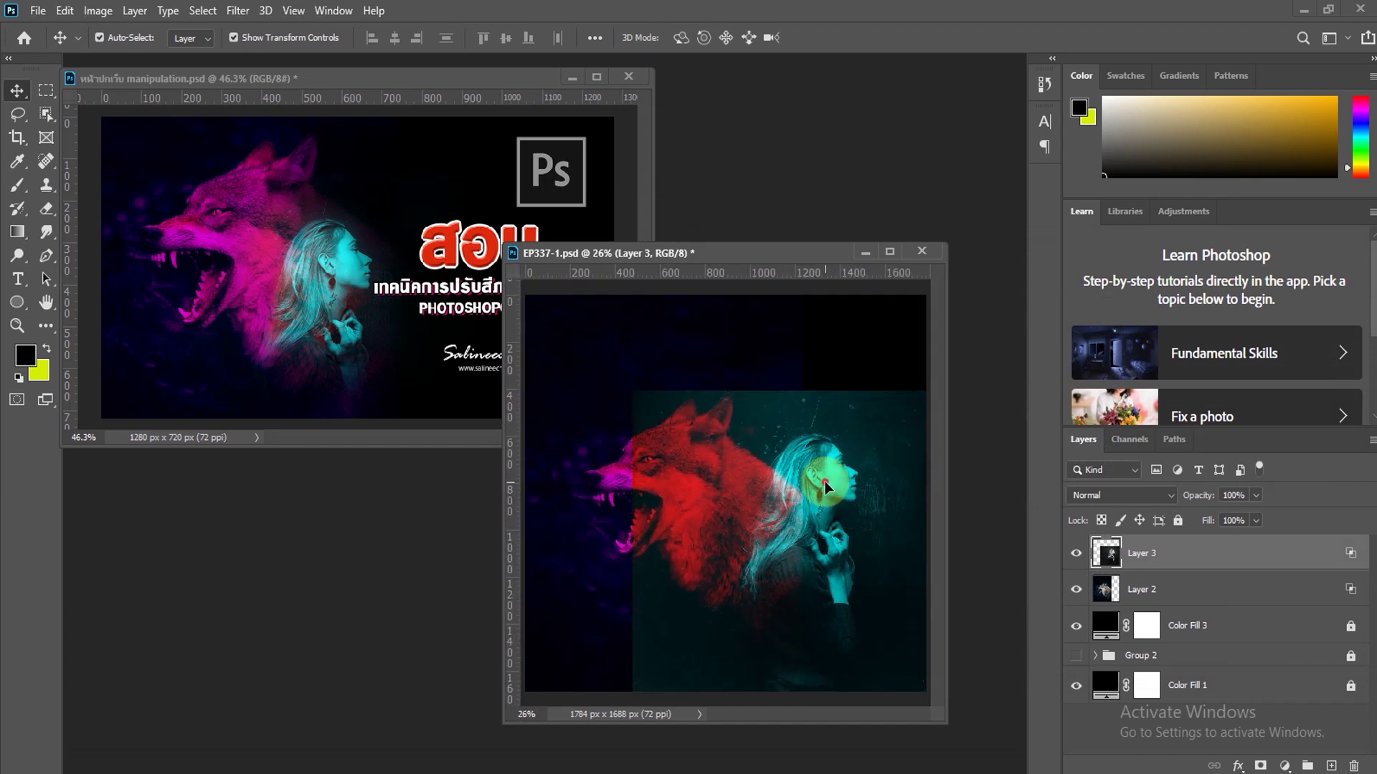
{"action": "left_click_drag", "start_coordinate": [825, 481], "coordinate": [806, 479]}
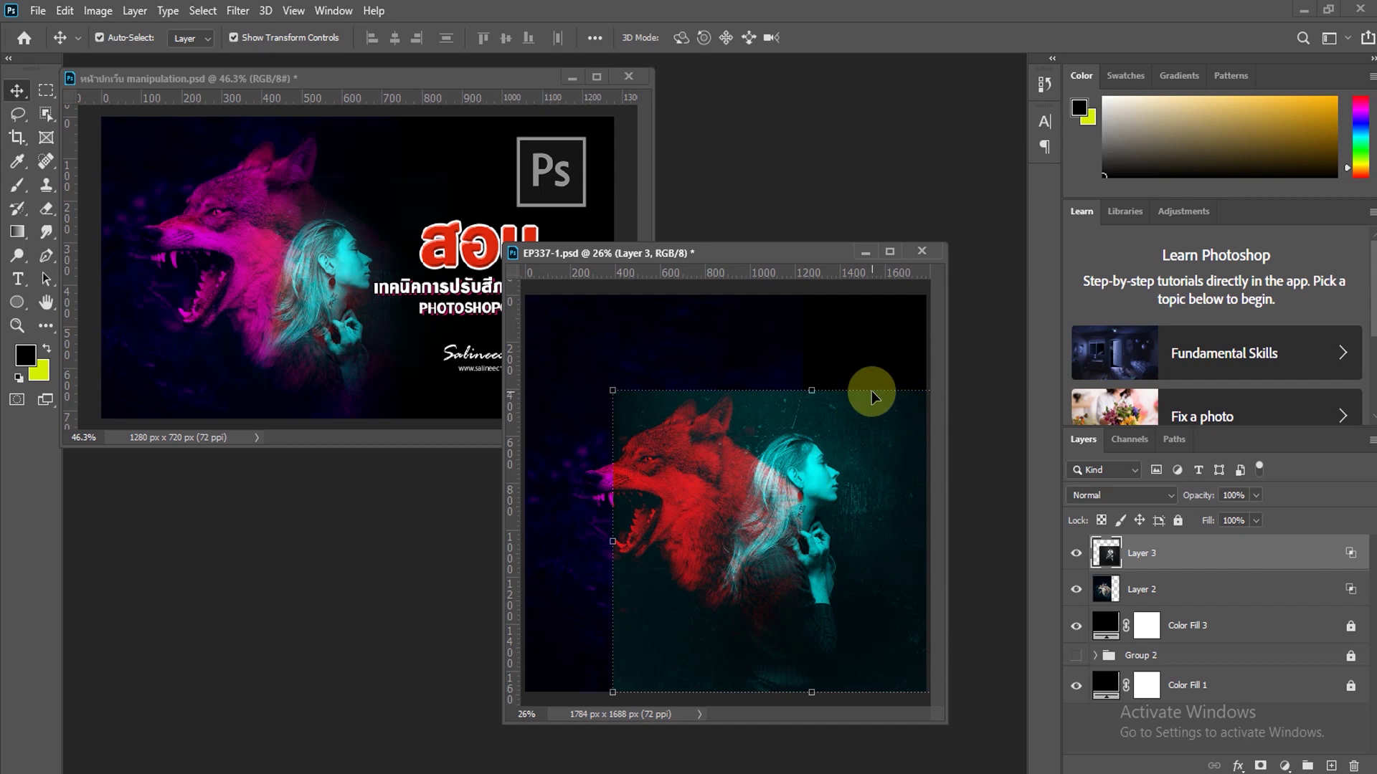
{"action": "left_click", "coordinate": [50, 214]}
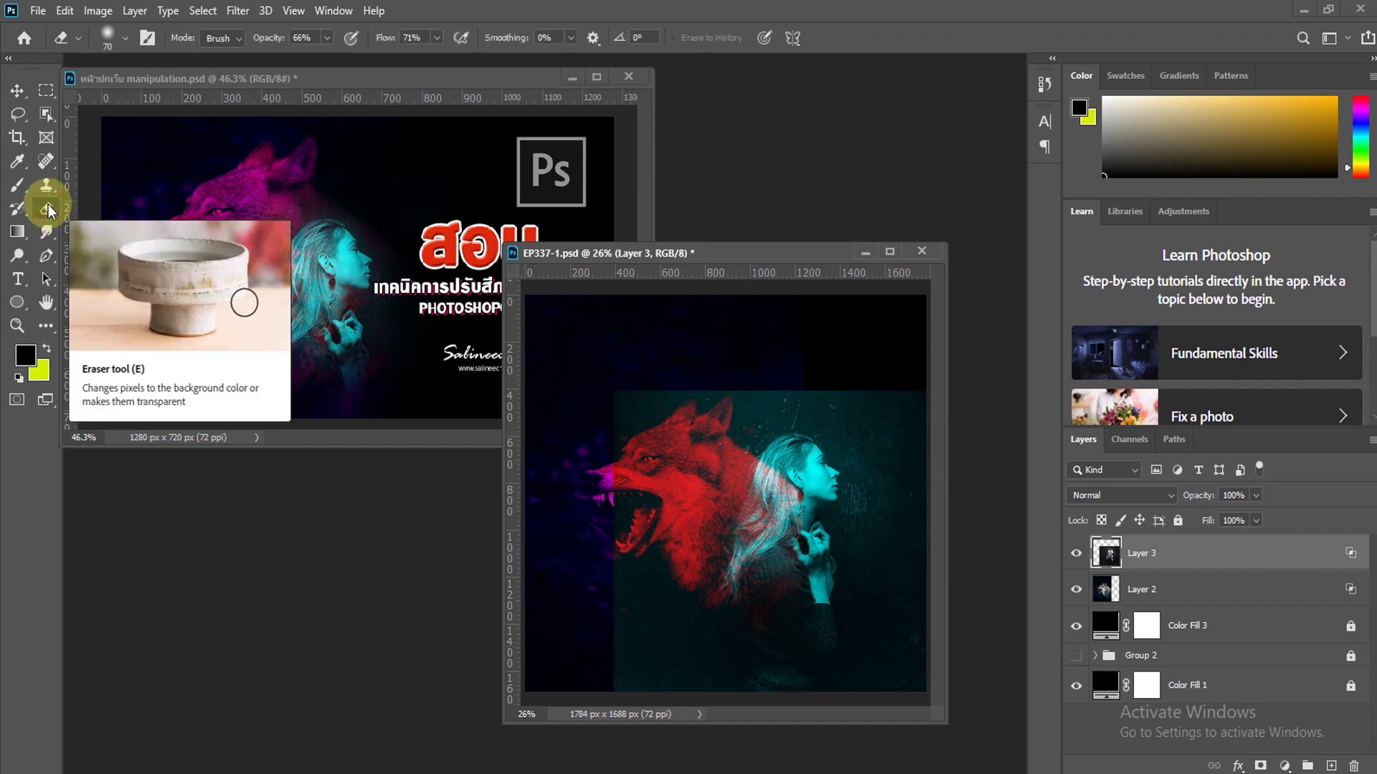
{"action": "left_click", "coordinate": [125, 40]}
{"action": "left_click", "coordinate": [64, 251]}
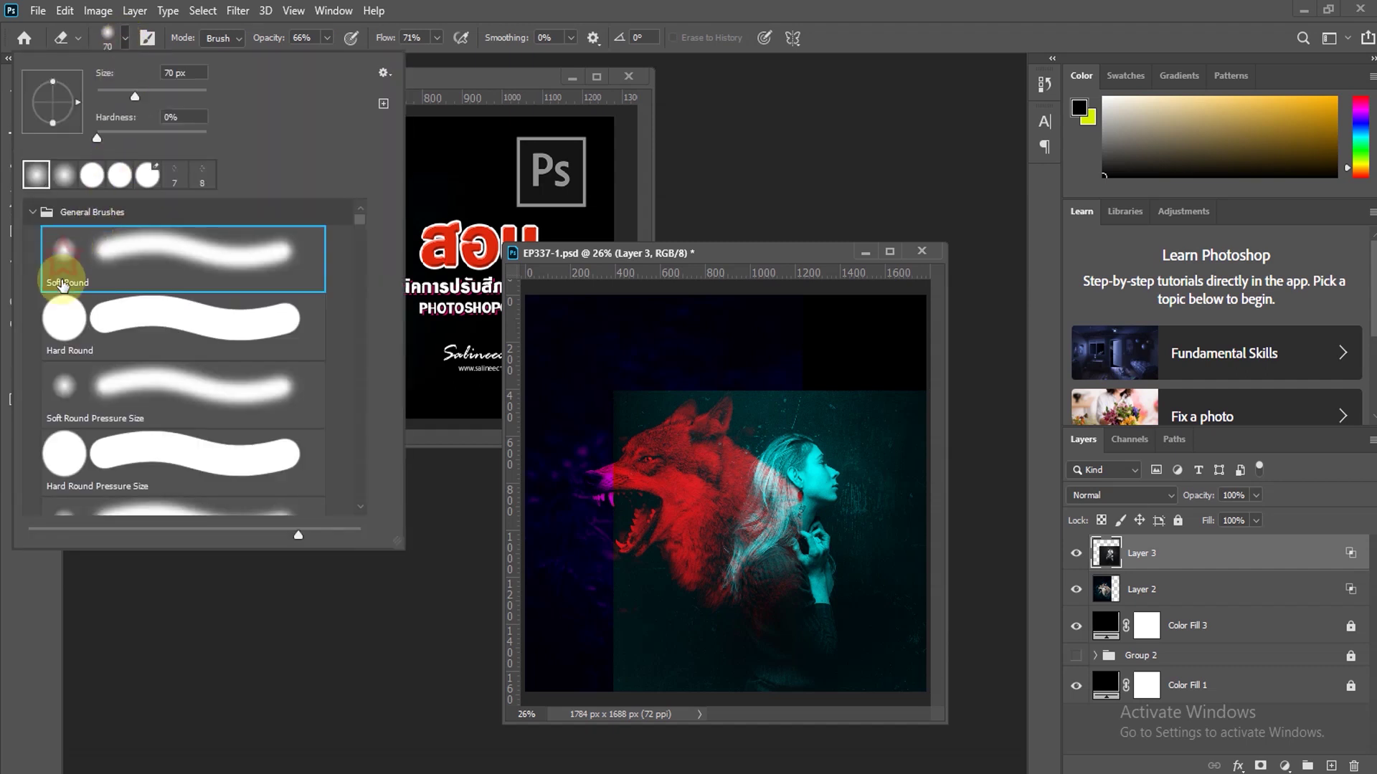
{"action": "left_click", "coordinate": [302, 37]}
{"action": "left_click", "coordinate": [413, 37]}
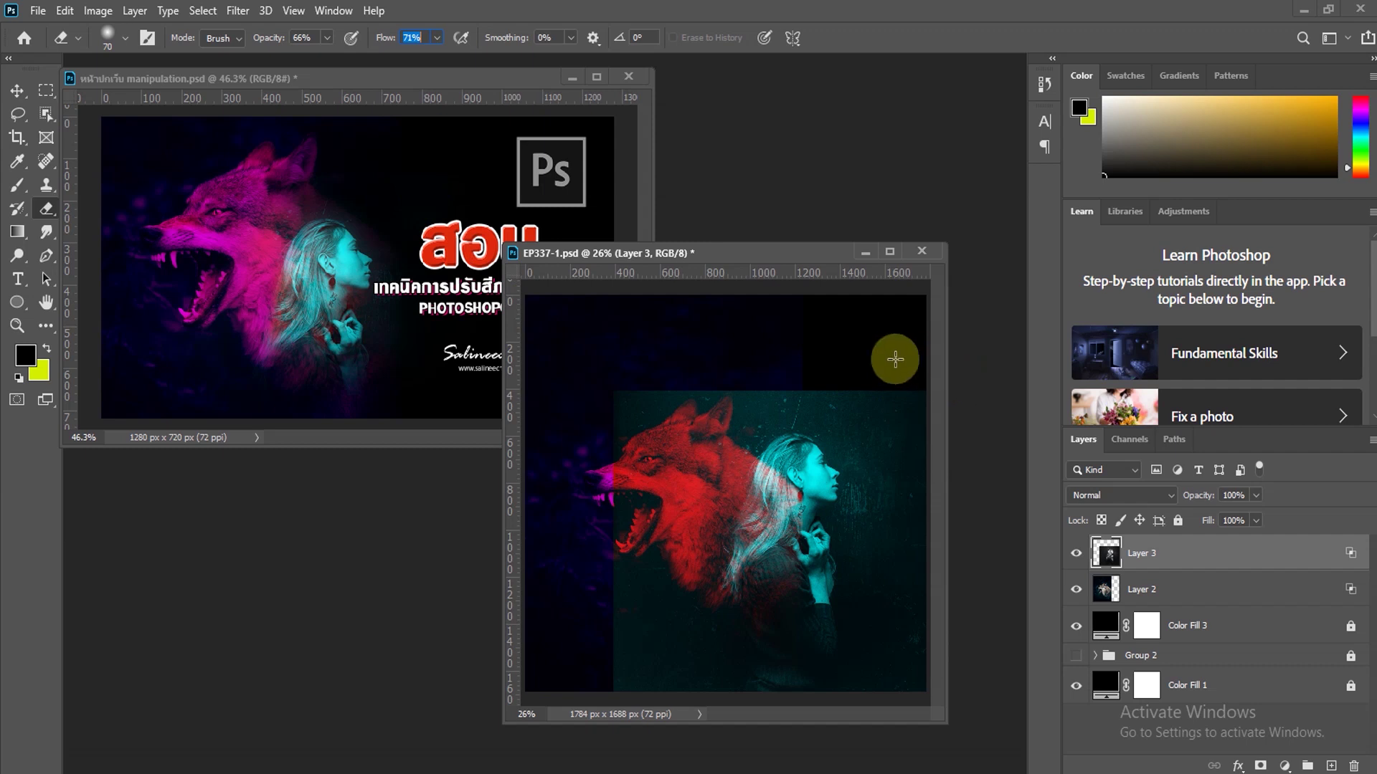
Step: Erase a first patch of the woman layer and enlarge the eraser to 177 px
{"action": "key", "text": "bracketright"}
{"action": "left_click_drag", "start_coordinate": [876, 317], "coordinate": [852, 326]}
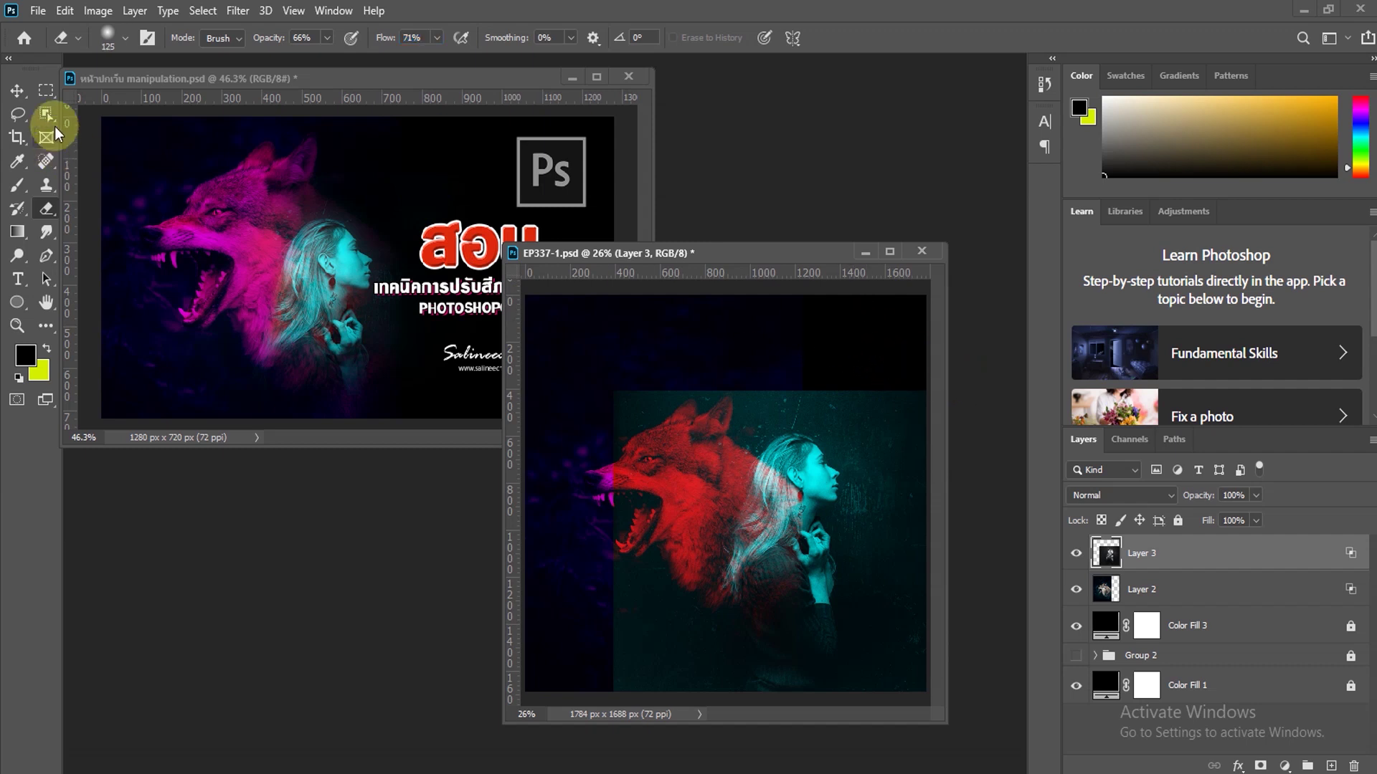
{"action": "left_click", "coordinate": [113, 38]}
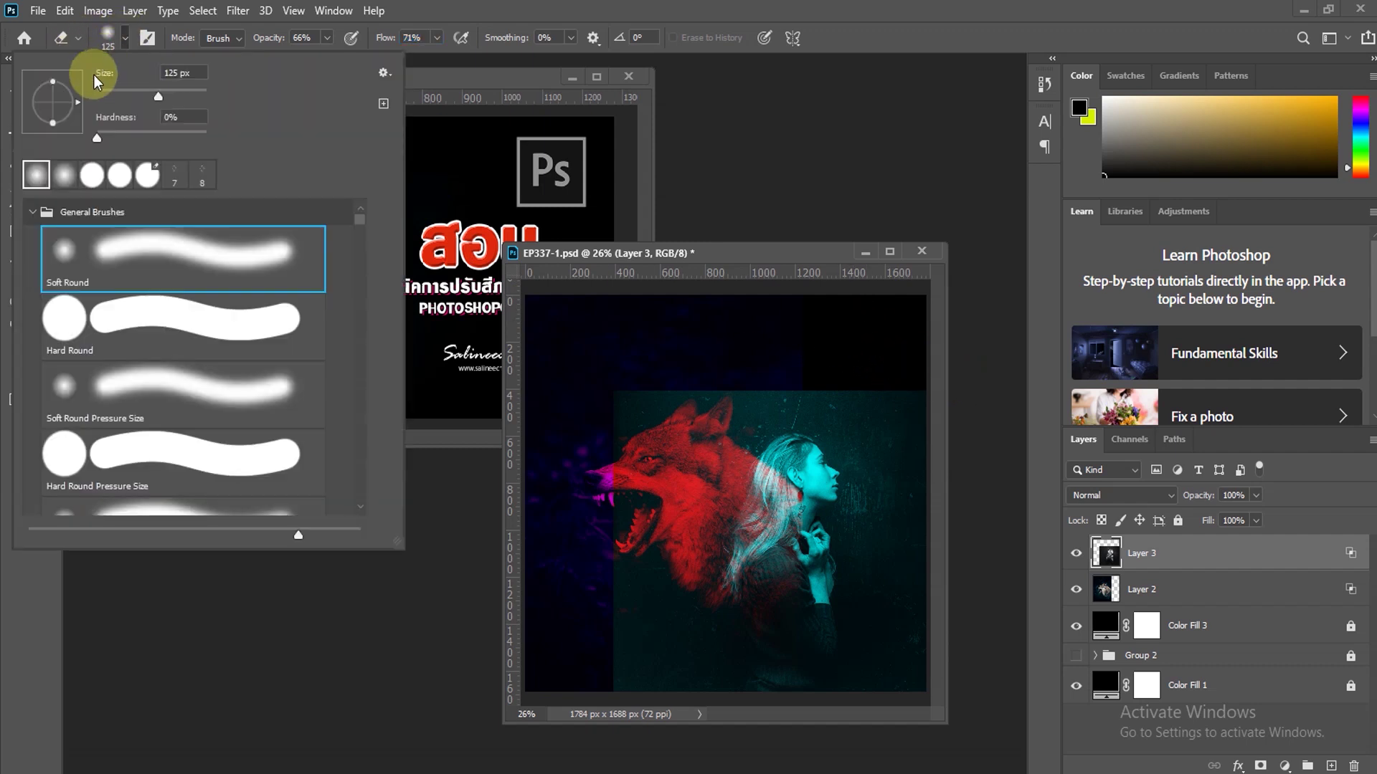
{"action": "left_click_drag", "start_coordinate": [164, 91], "coordinate": [172, 91]}
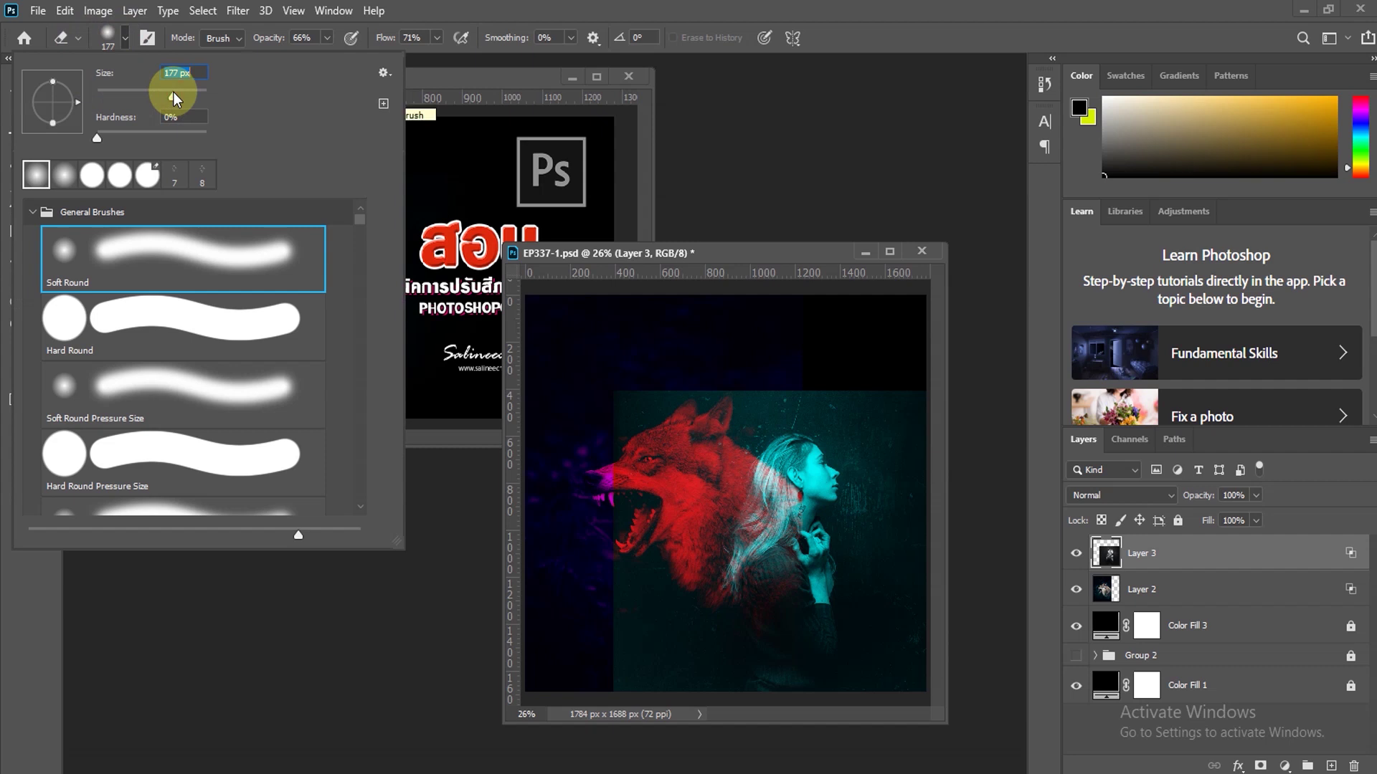
{"action": "left_click", "coordinate": [759, 345]}
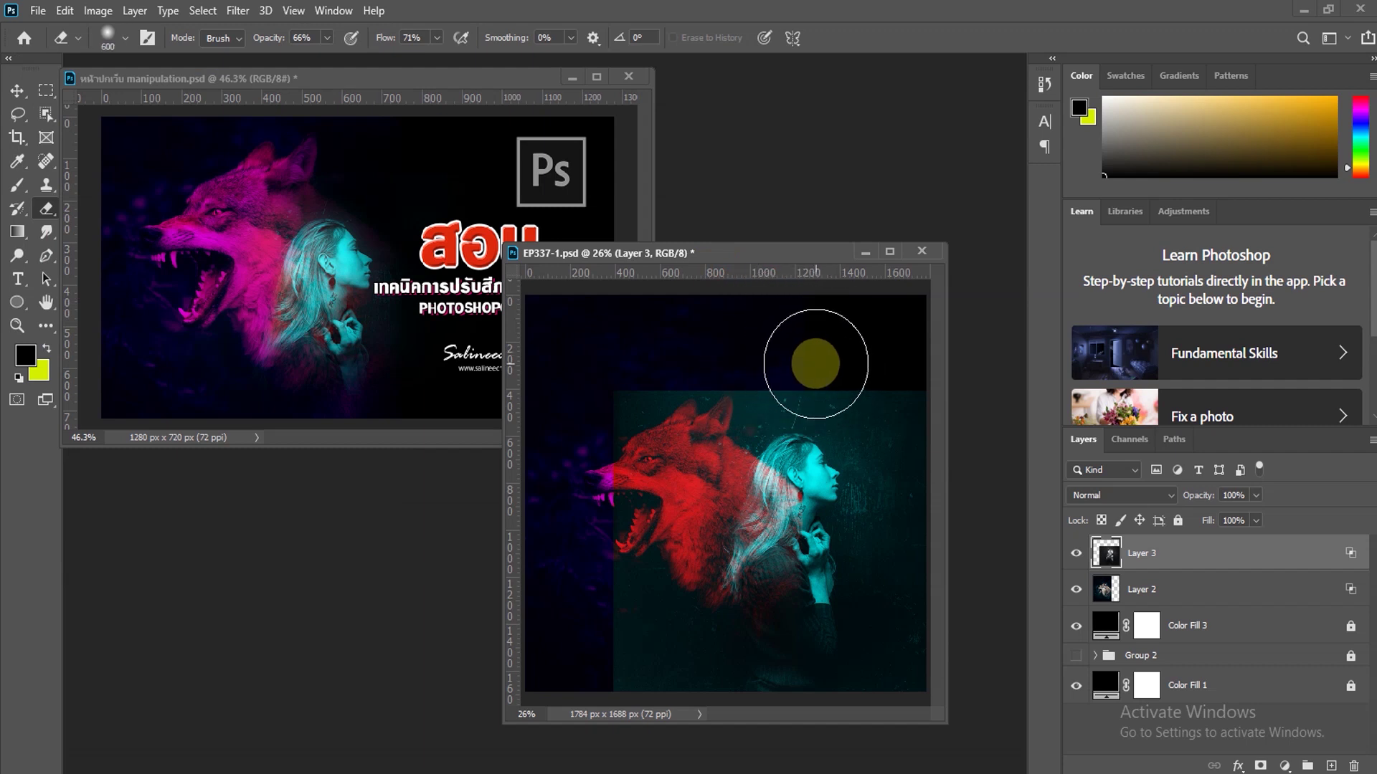
Step: Erase the woman layer's top and bottom edges and the areas over the wolf's head and neck
{"action": "mouse_move", "coordinate": [777, 353]}
{"action": "left_mouse_down"}
{"action": "mouse_move", "coordinate": [767, 373]}
{"action": "mouse_move", "coordinate": [780, 373]}
{"action": "left_mouse_up"}
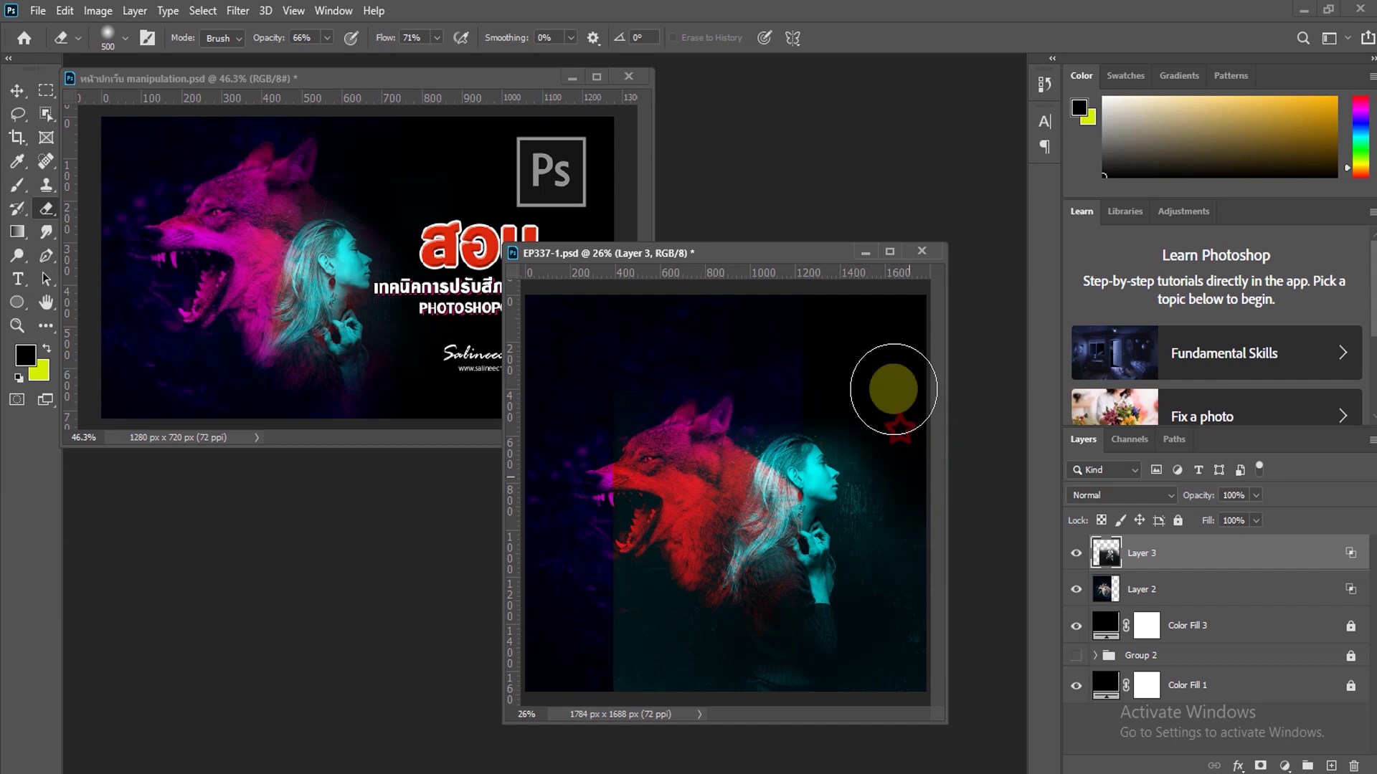
{"action": "mouse_move", "coordinate": [808, 347]}
{"action": "left_mouse_down"}
{"action": "mouse_move", "coordinate": [686, 449]}
{"action": "mouse_move", "coordinate": [621, 657]}
{"action": "mouse_move", "coordinate": [660, 669]}
{"action": "left_mouse_up"}
{"action": "left_click_drag", "start_coordinate": [823, 647], "coordinate": [914, 546]}
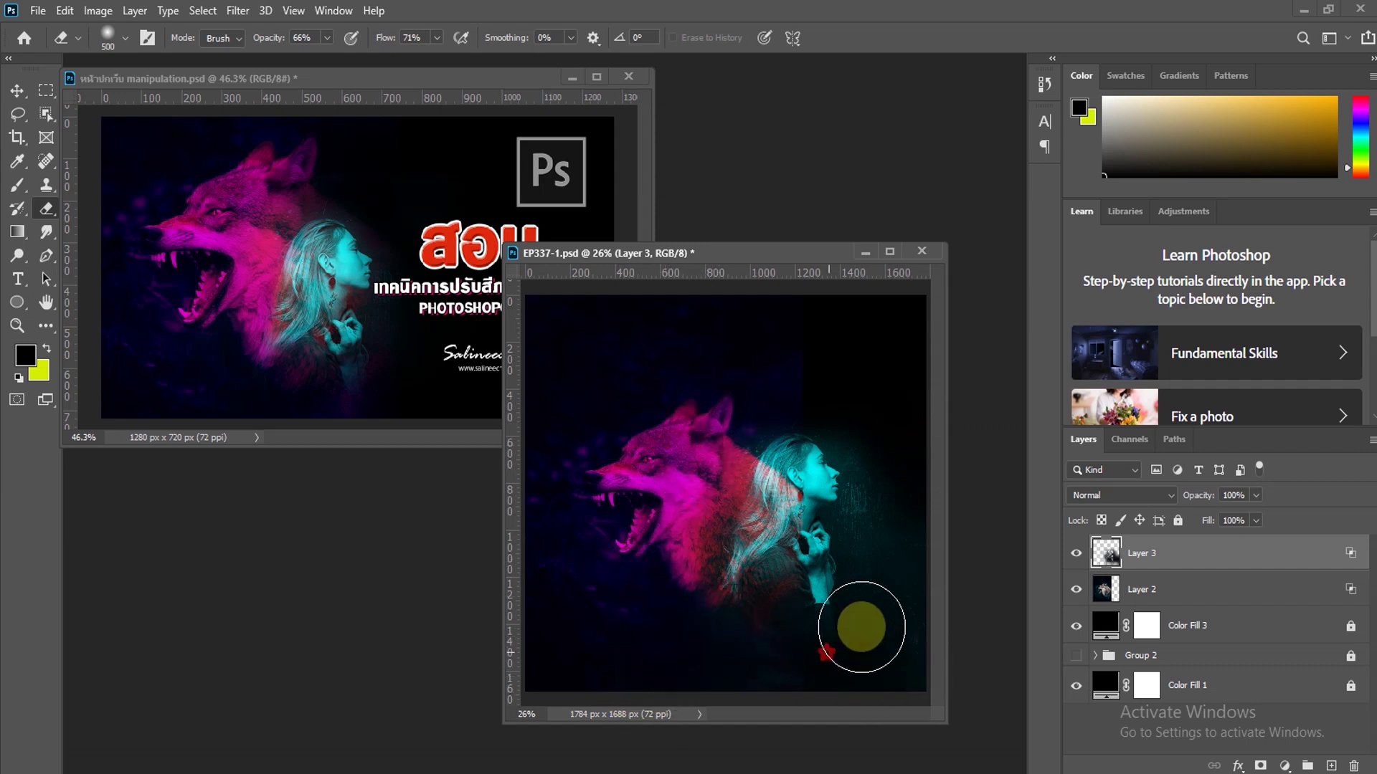
{"action": "left_click_drag", "start_coordinate": [887, 596], "coordinate": [542, 627]}
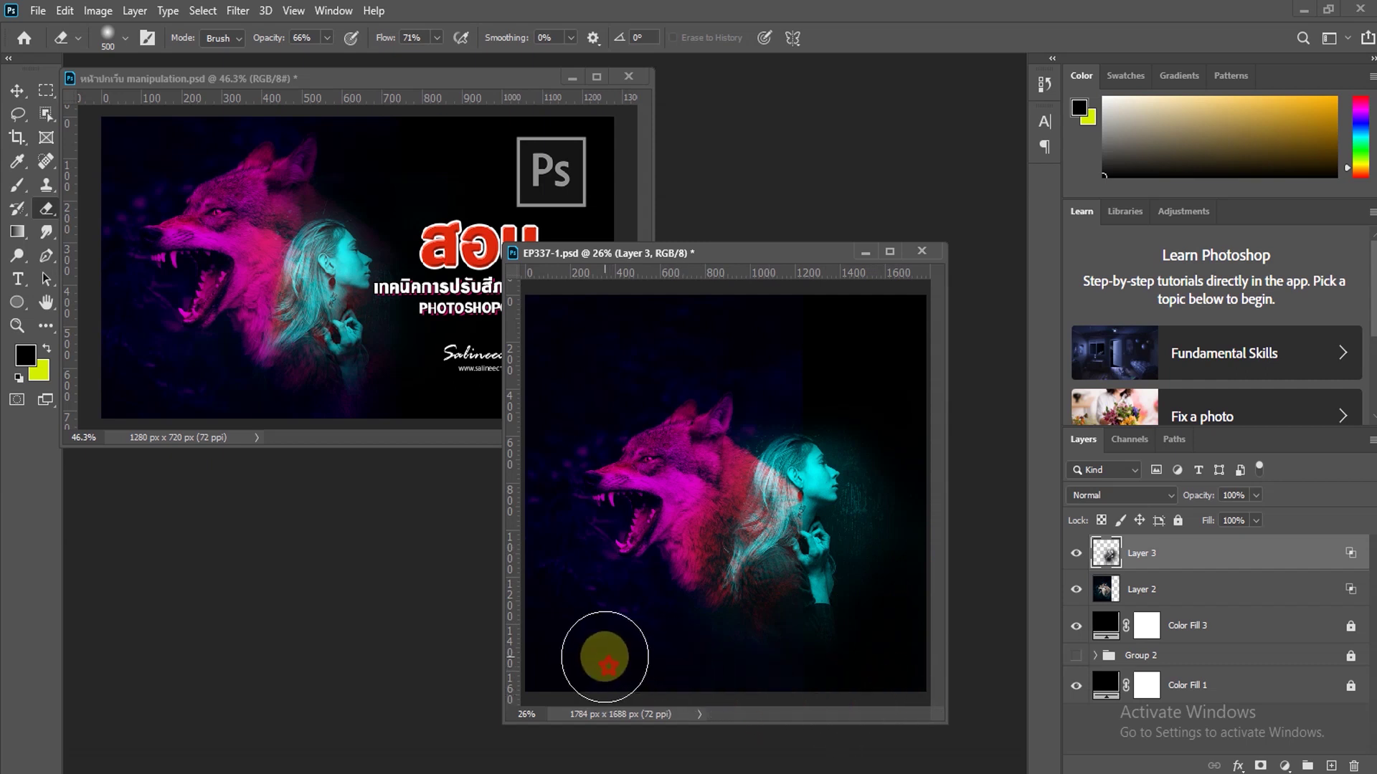
{"action": "scroll", "coordinate": [858, 557], "scroll_direction": "up", "scroll_amount": 2}
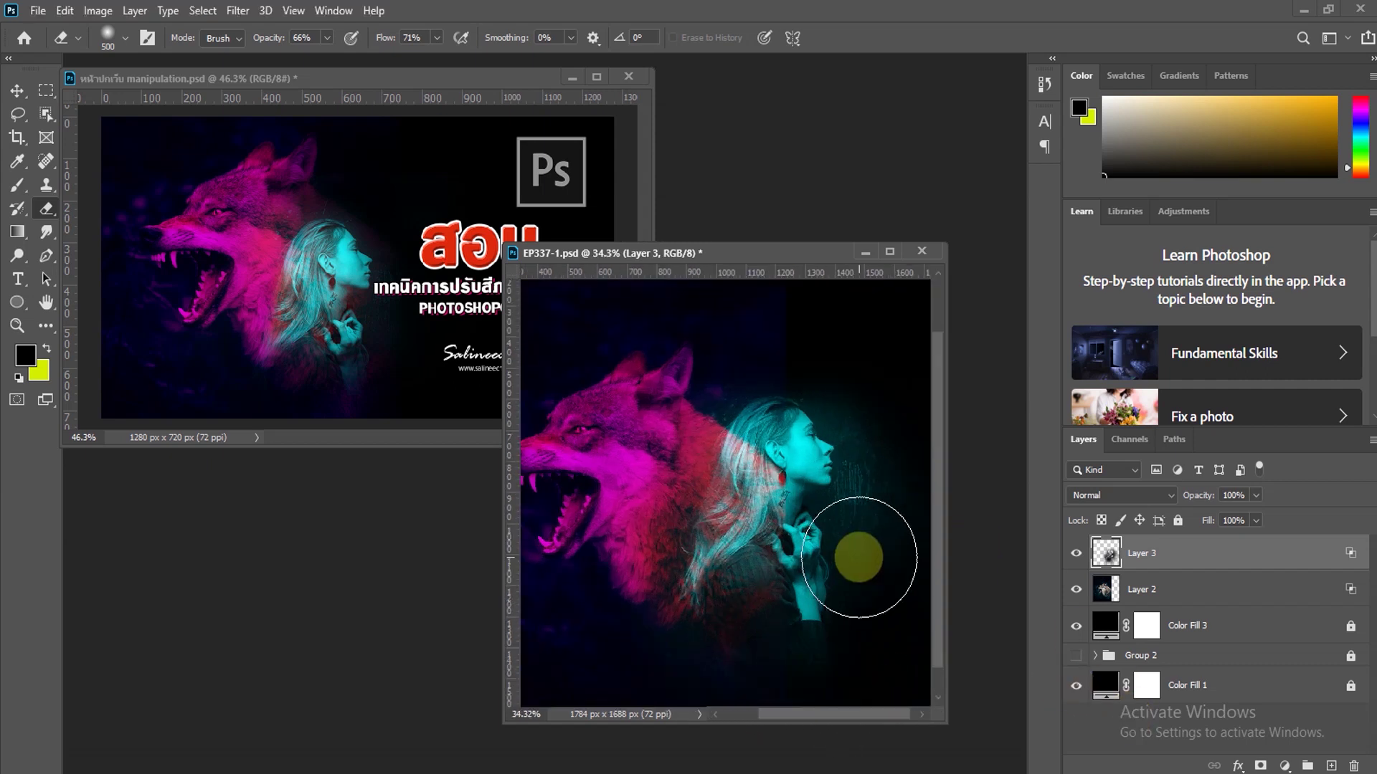
{"action": "scroll", "coordinate": [688, 530], "scroll_direction": "up", "scroll_amount": 1}
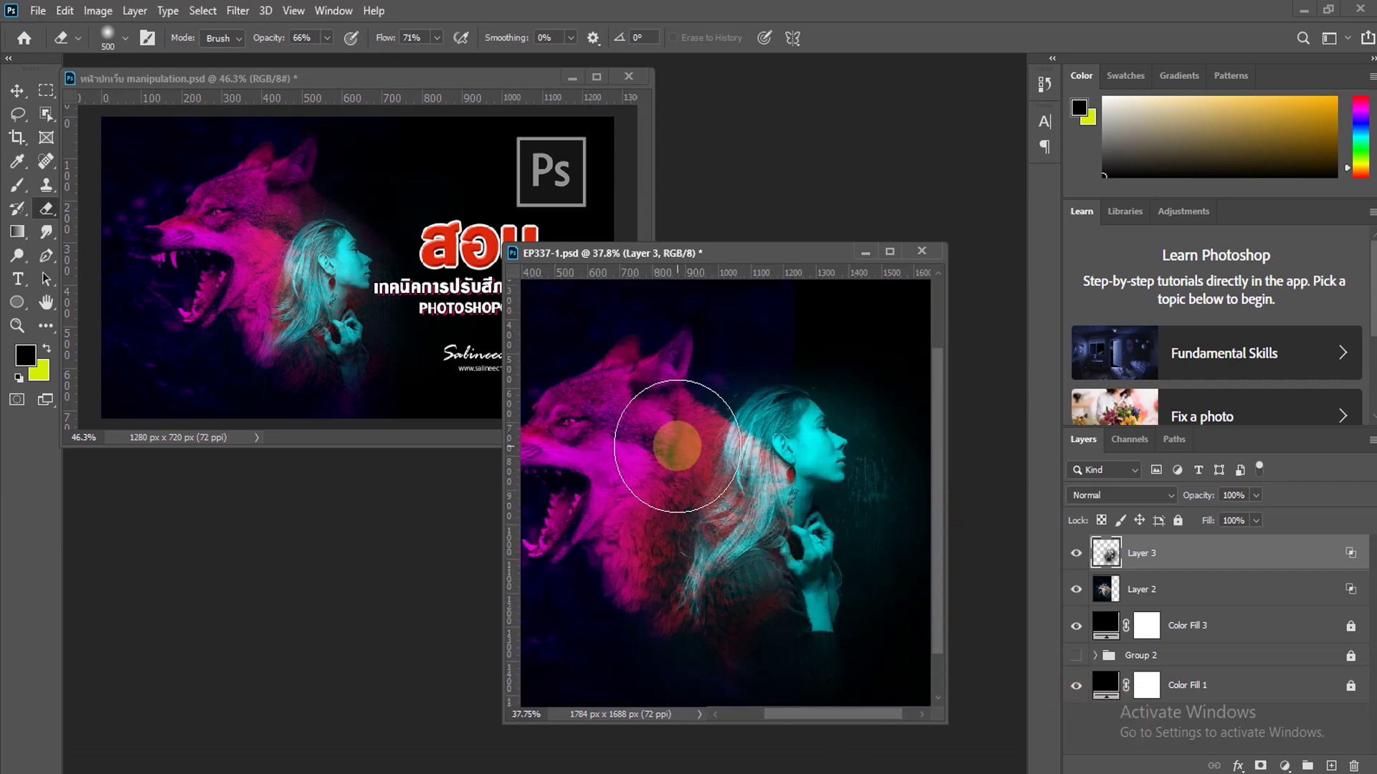
{"action": "mouse_move", "coordinate": [677, 446]}
{"action": "left_mouse_down"}
{"action": "mouse_move", "coordinate": [703, 408]}
{"action": "mouse_move", "coordinate": [629, 605]}
{"action": "mouse_move", "coordinate": [907, 676]}
{"action": "mouse_move", "coordinate": [875, 670]}
{"action": "mouse_move", "coordinate": [883, 478]}
{"action": "mouse_move", "coordinate": [904, 544]}
{"action": "mouse_move", "coordinate": [869, 372]}
{"action": "mouse_move", "coordinate": [891, 440]}
{"action": "mouse_move", "coordinate": [840, 350]}
{"action": "mouse_move", "coordinate": [854, 347]}
{"action": "mouse_move", "coordinate": [829, 371]}
{"action": "mouse_move", "coordinate": [808, 360]}
{"action": "mouse_move", "coordinate": [895, 424]}
{"action": "mouse_move", "coordinate": [892, 578]}
{"action": "mouse_move", "coordinate": [683, 502]}
{"action": "left_mouse_up"}
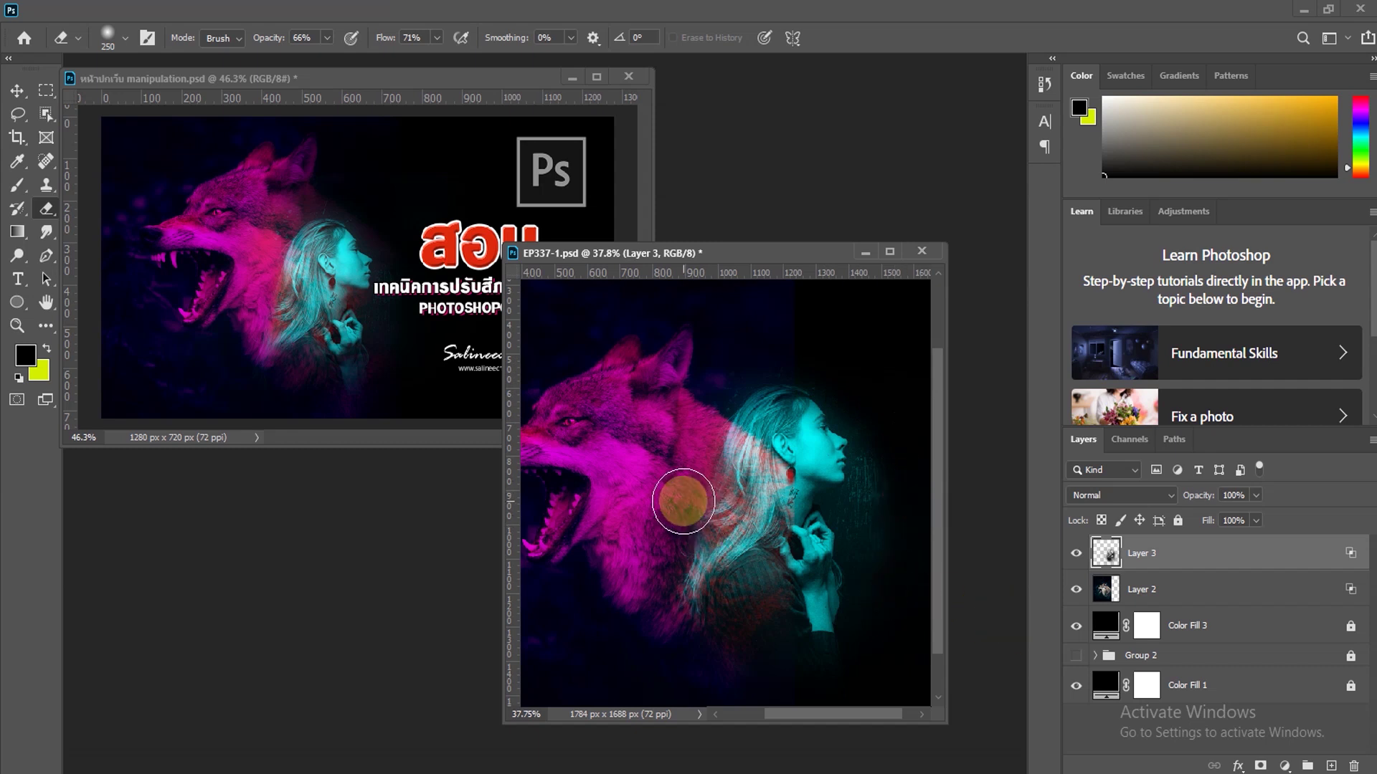
{"action": "scroll", "coordinate": [683, 501], "scroll_direction": "down", "scroll_amount": 2}
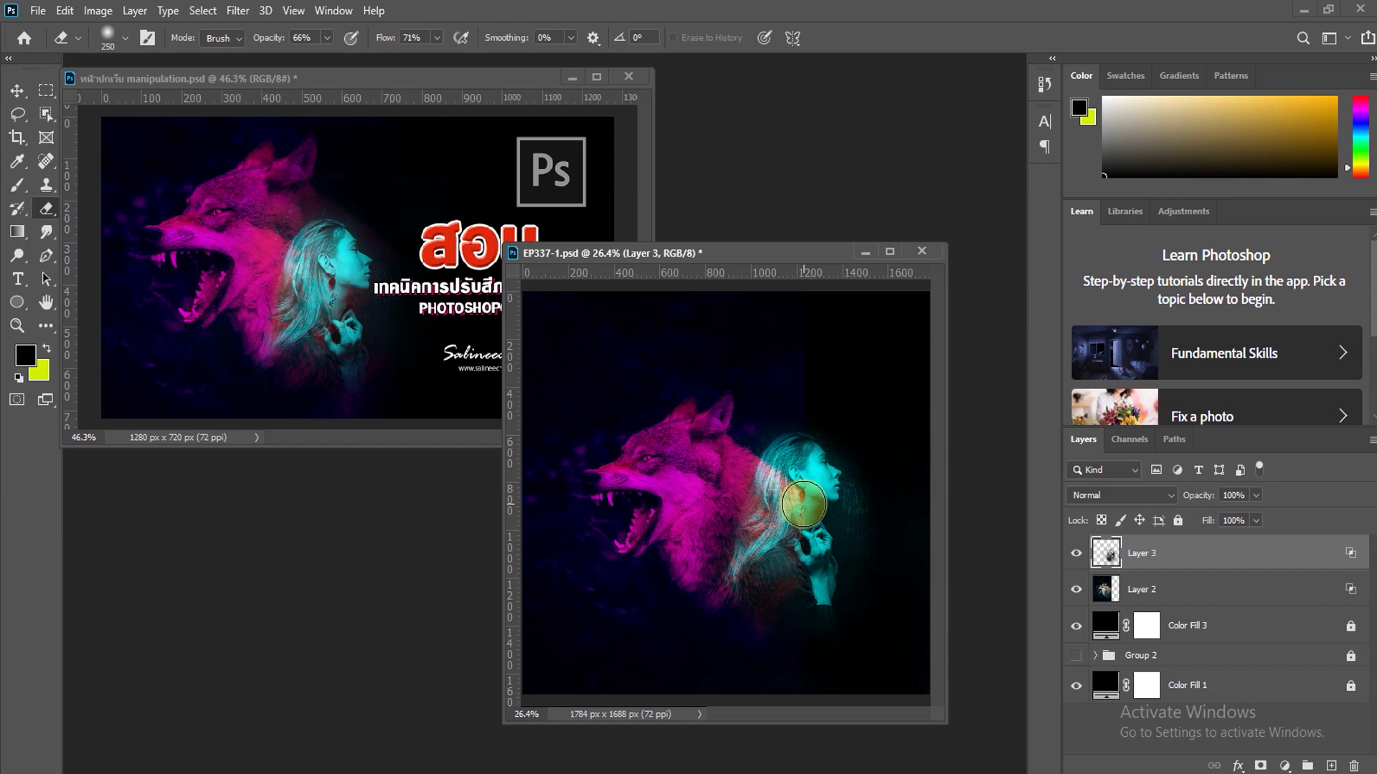
Step: Scale the wolf layer up to about 116% and shift it up and left
{"action": "left_click", "coordinate": [17, 90]}
{"action": "left_click", "coordinate": [683, 463]}
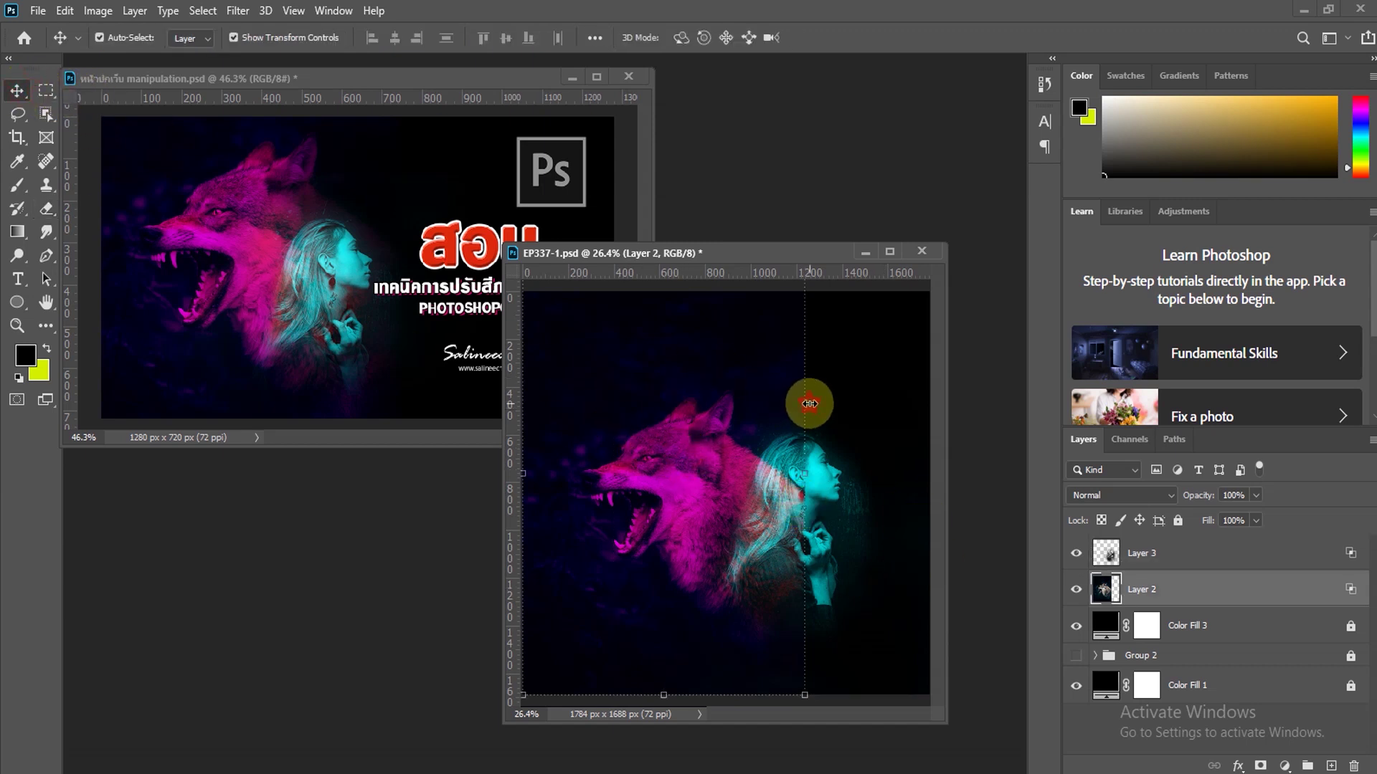
{"action": "left_click_drag", "start_coordinate": [809, 404], "coordinate": [843, 398]}
{"action": "left_click_drag", "start_coordinate": [705, 378], "coordinate": [712, 386]}
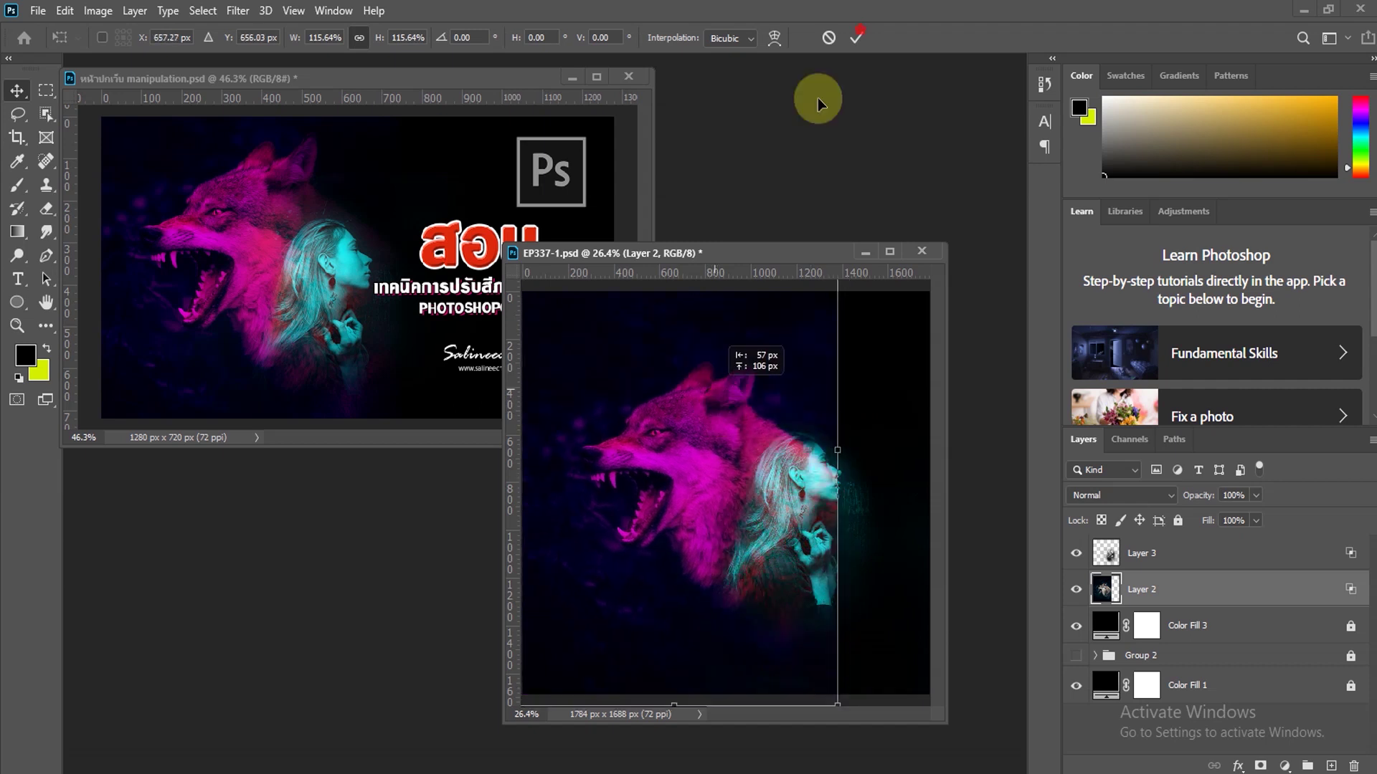
{"action": "left_click", "coordinate": [860, 38]}
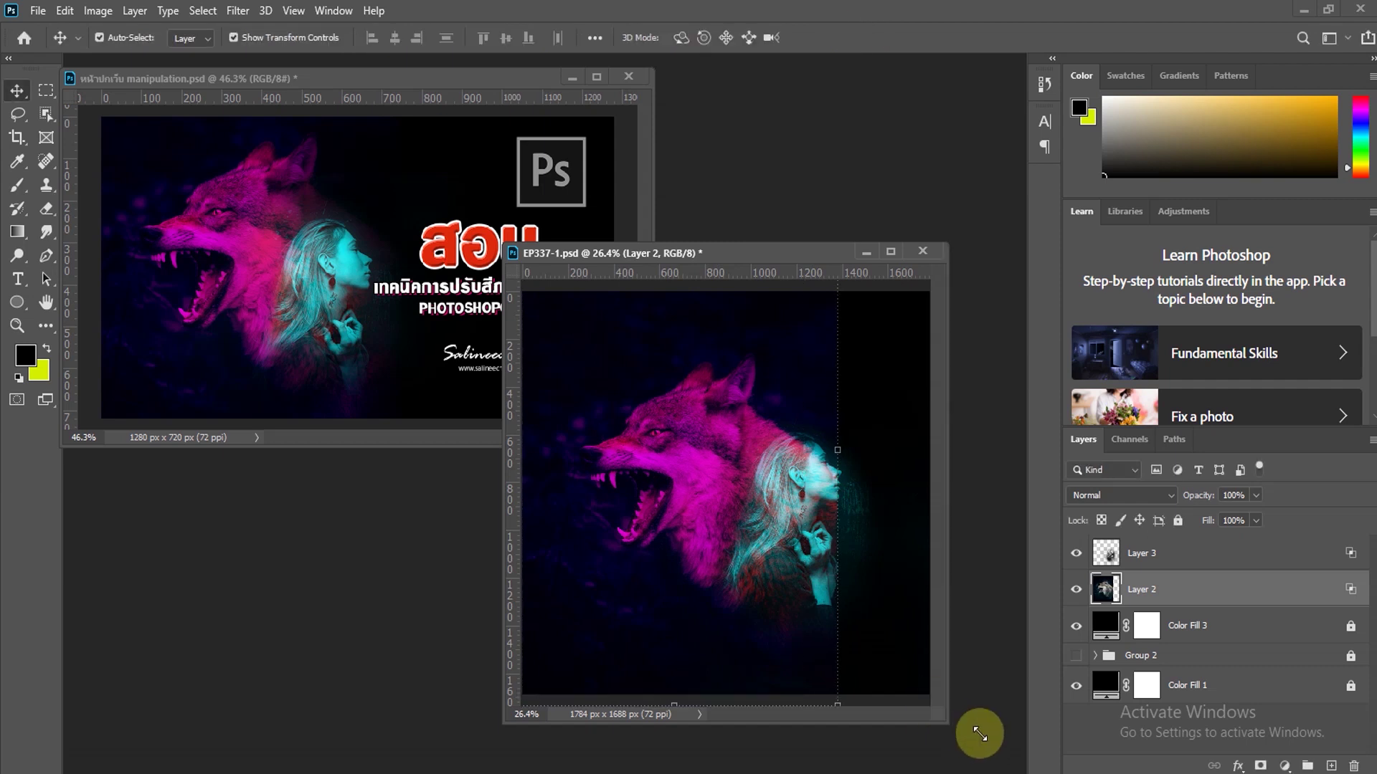
Step: Nudge the woman's Layer 3 up and right behind the wolf's head, then reselect Layer 2
{"action": "left_click_drag", "start_coordinate": [980, 734], "coordinate": [980, 732]}
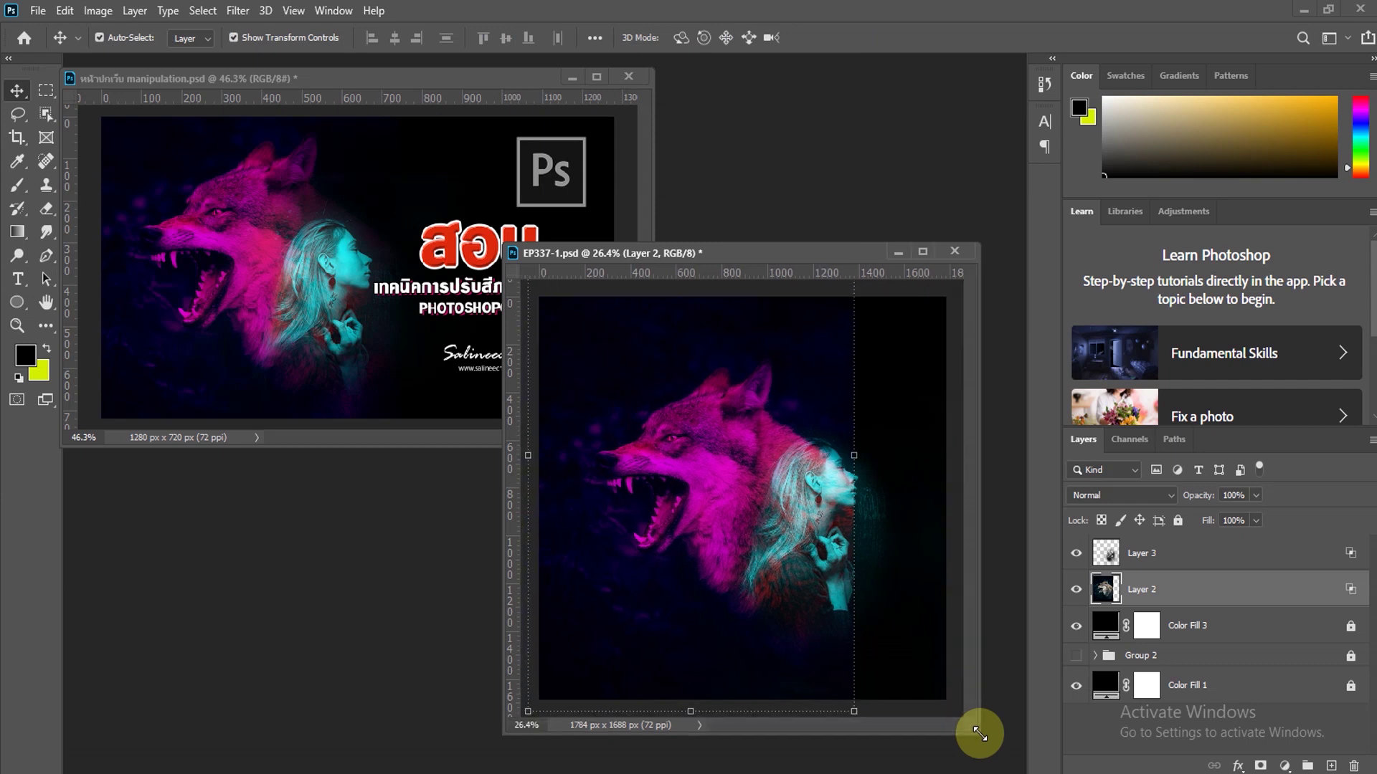
{"action": "left_click", "coordinate": [833, 491]}
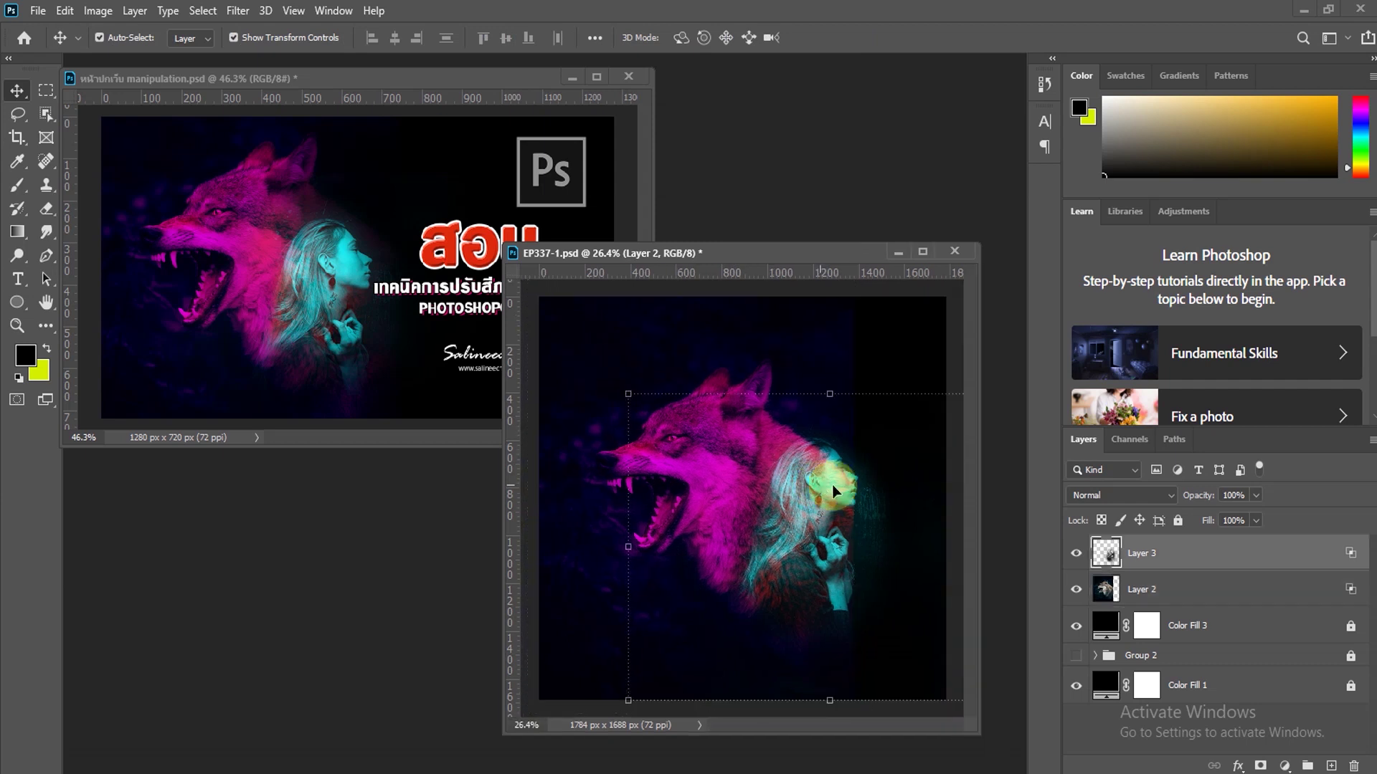
{"action": "left_click_drag", "start_coordinate": [841, 479], "coordinate": [846, 475]}
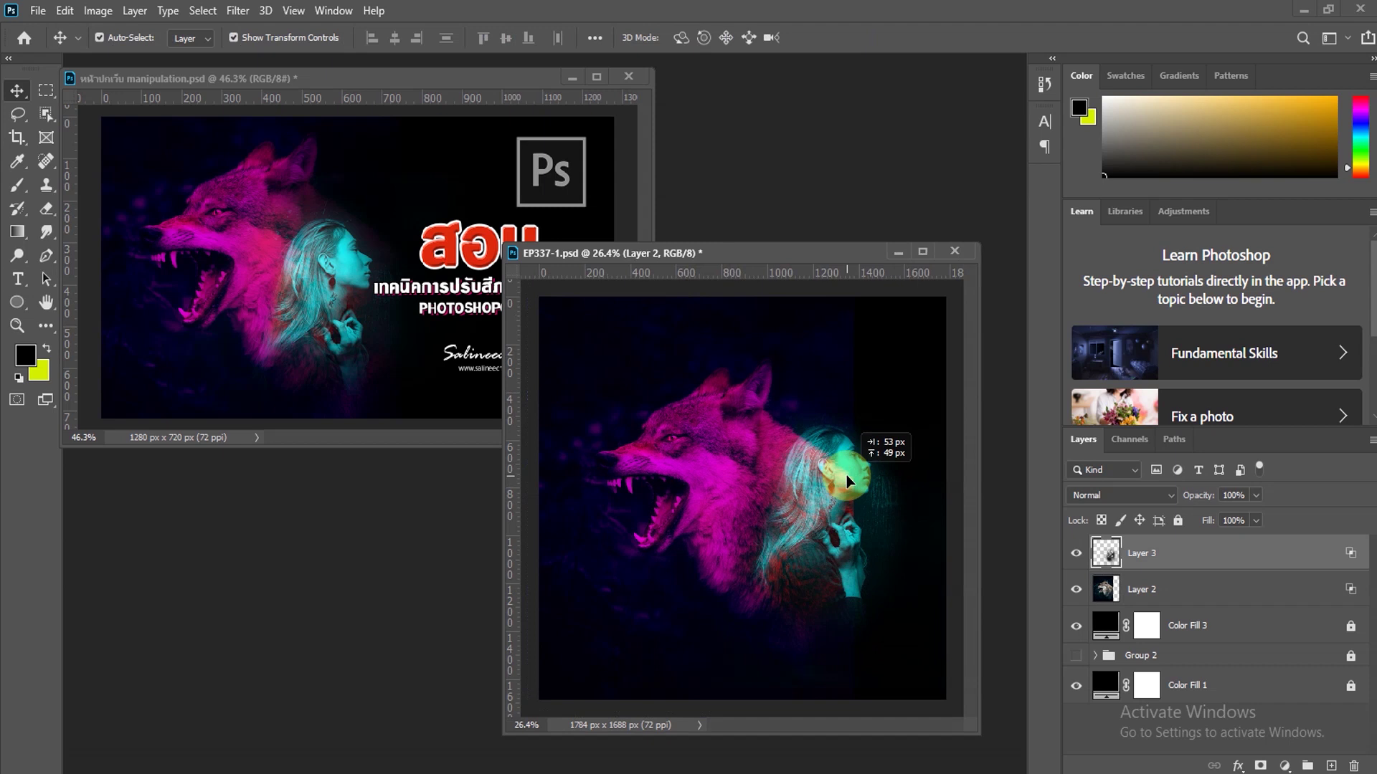
{"action": "left_click", "coordinate": [1142, 592]}
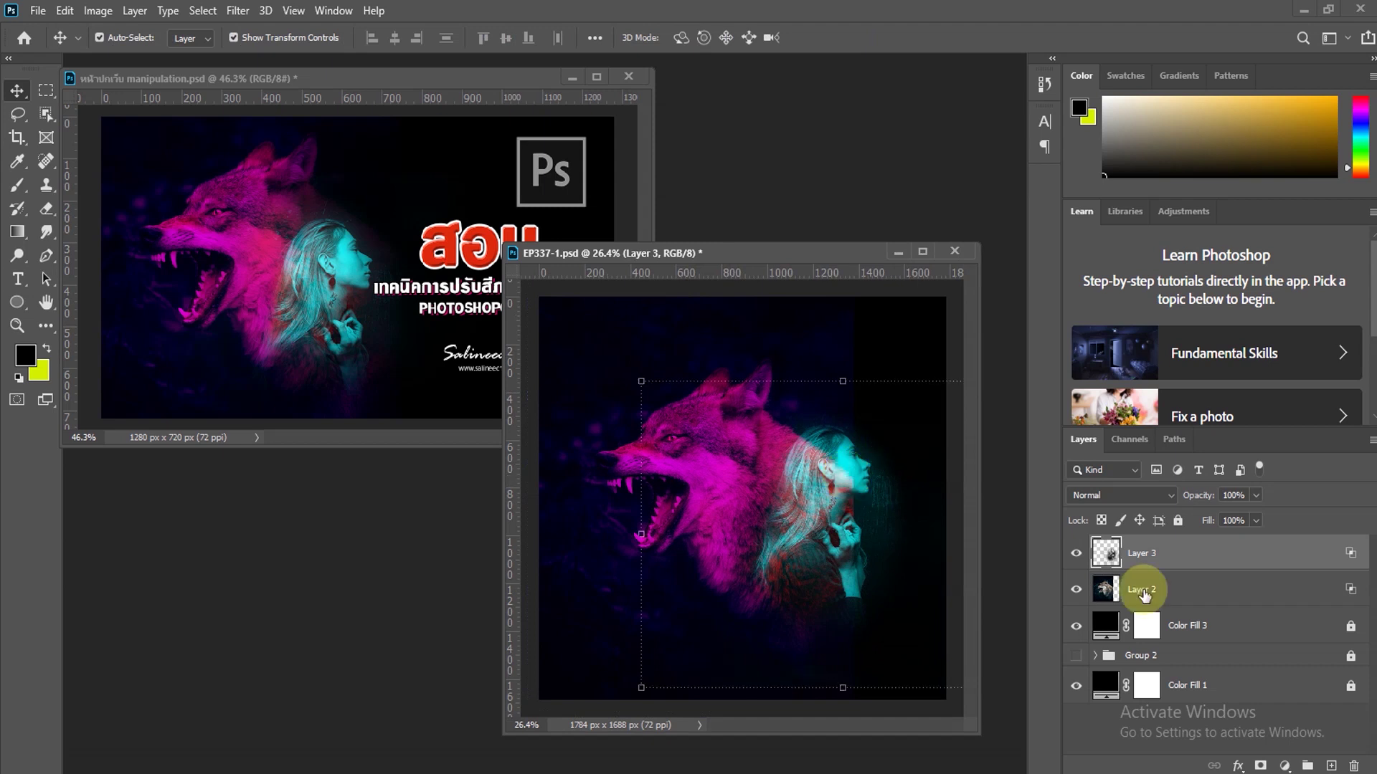
{"action": "left_click", "coordinate": [1106, 594]}
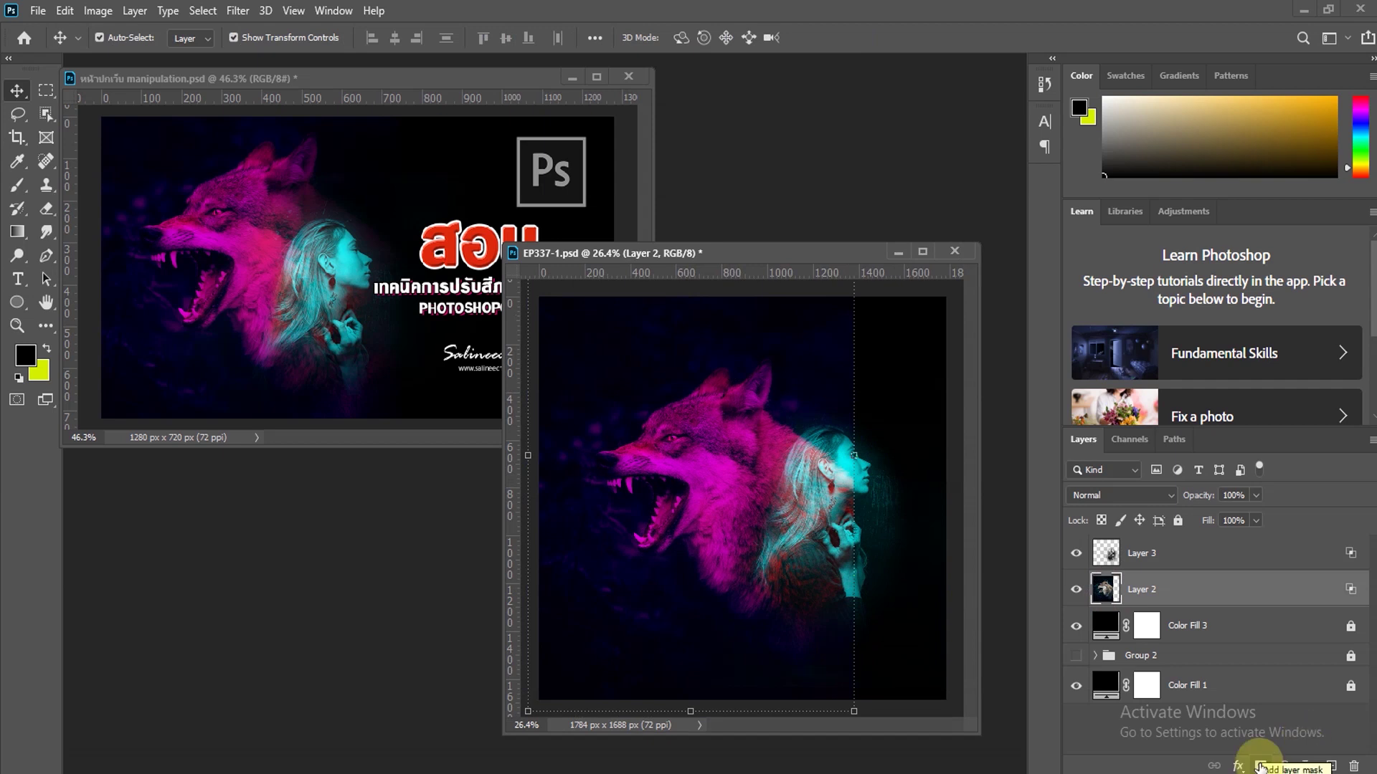
Step: Add a layer mask to Layer 2 and choose a soft round brush at 72% opacity, 64% flow
{"action": "left_click", "coordinate": [1259, 766]}
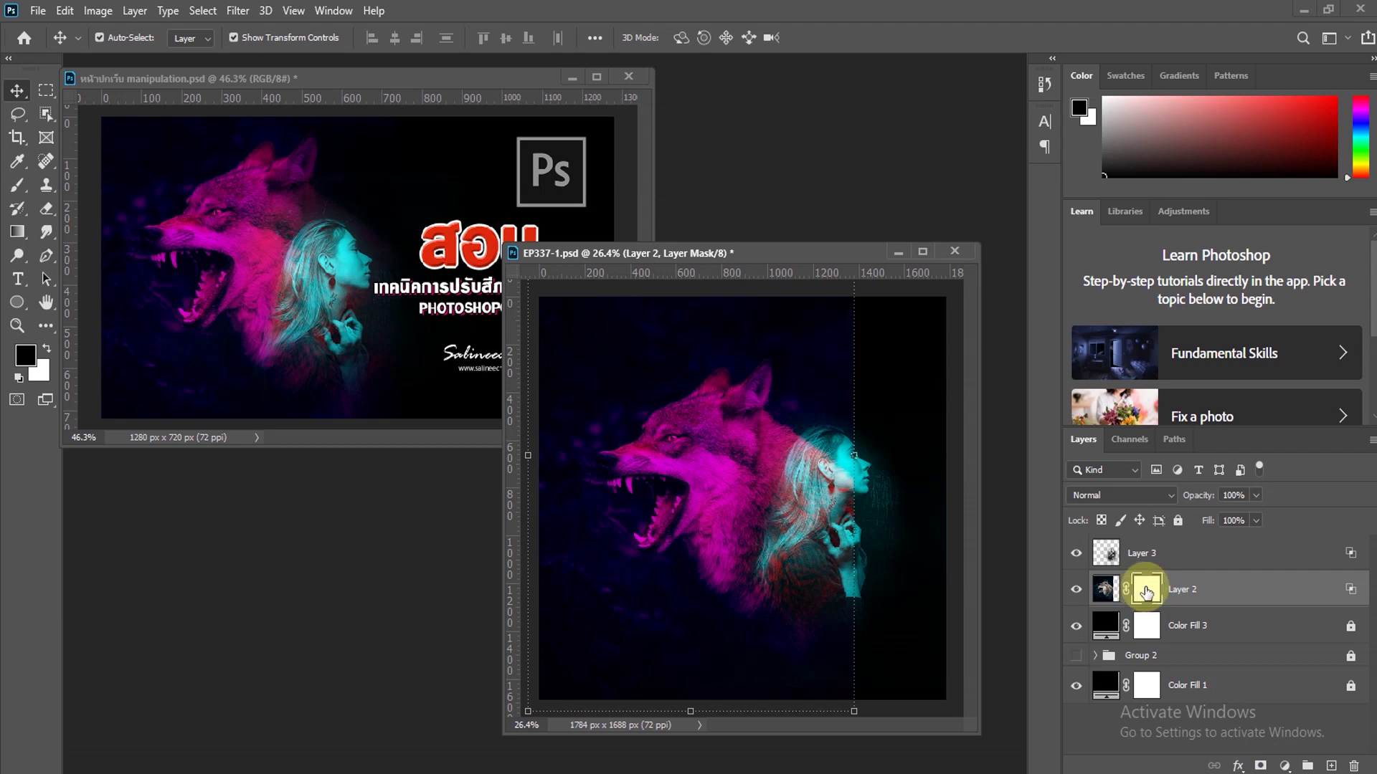
{"action": "left_click", "coordinate": [20, 182]}
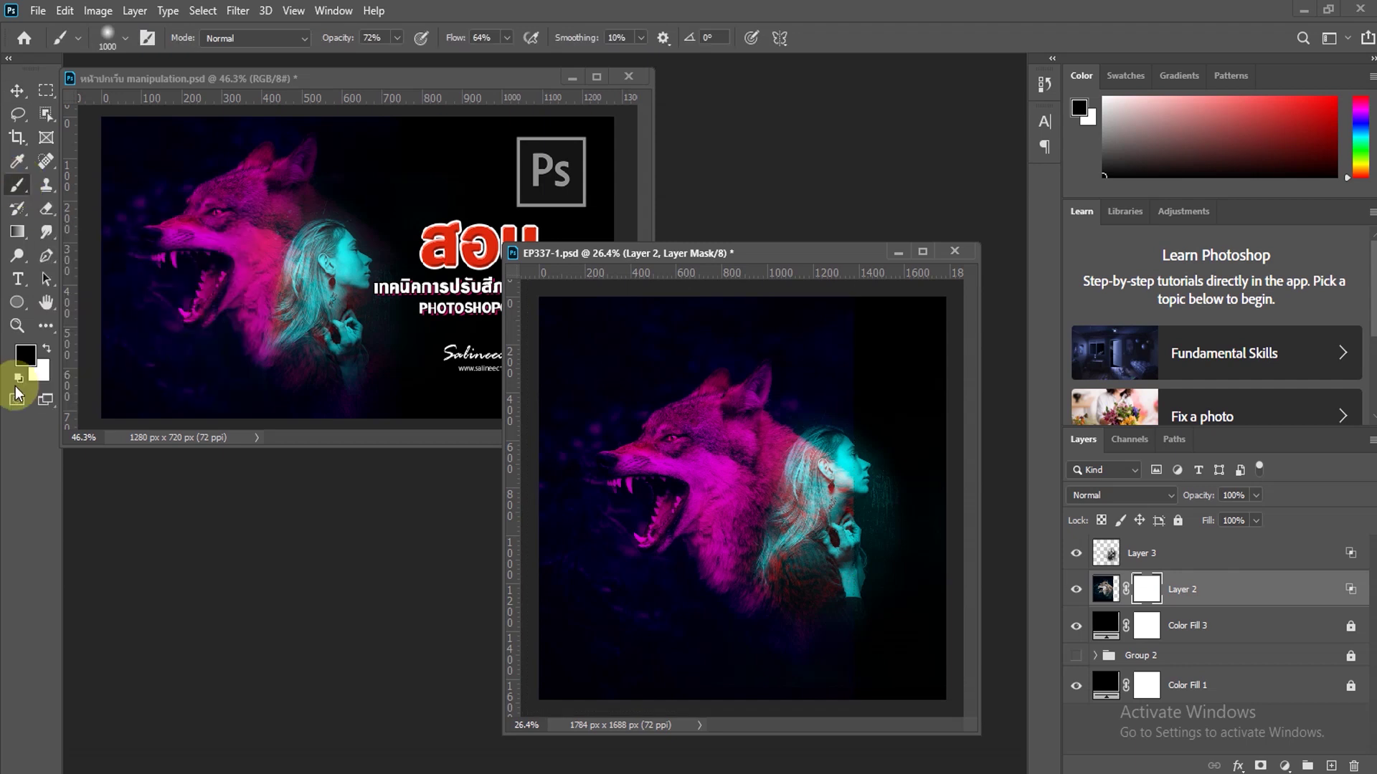
{"action": "left_click", "coordinate": [126, 40]}
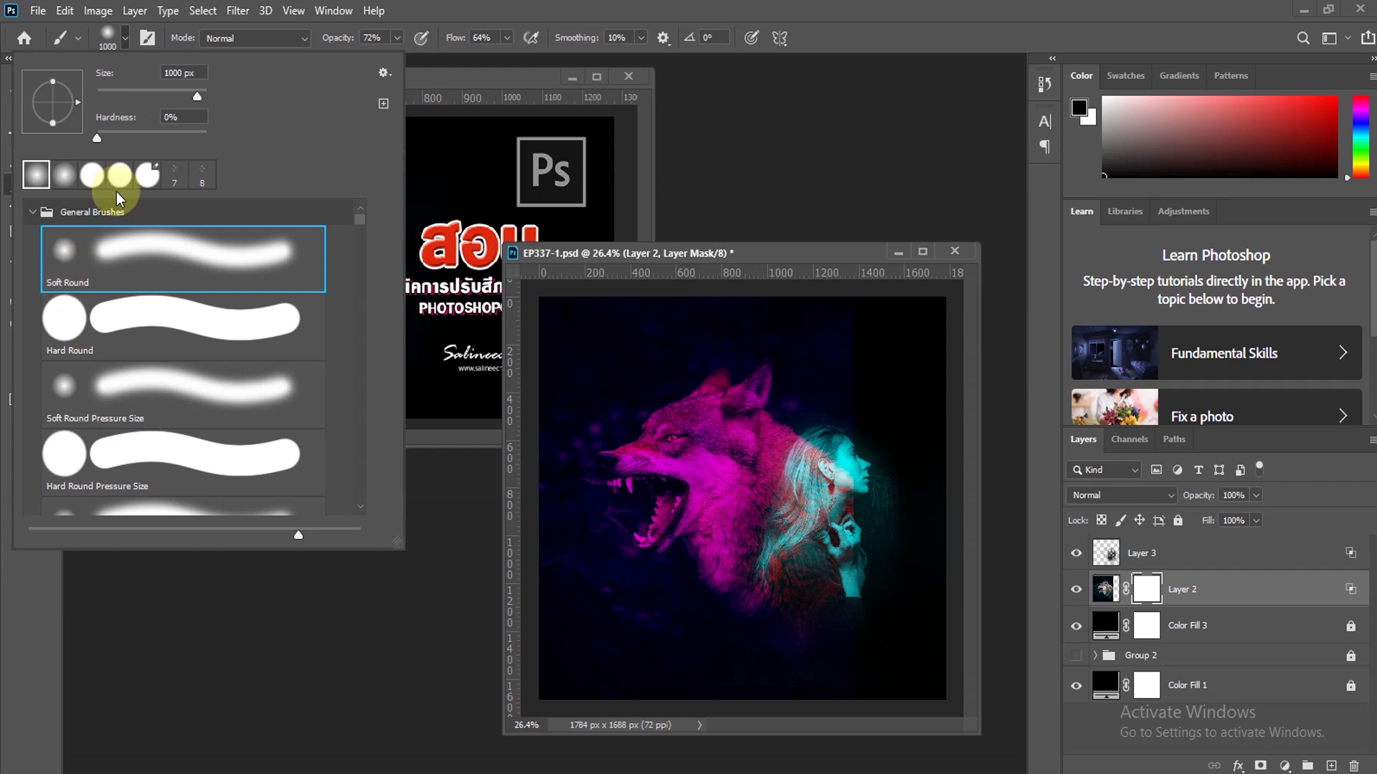
{"action": "left_click", "coordinate": [371, 38]}
{"action": "left_click", "coordinate": [482, 37]}
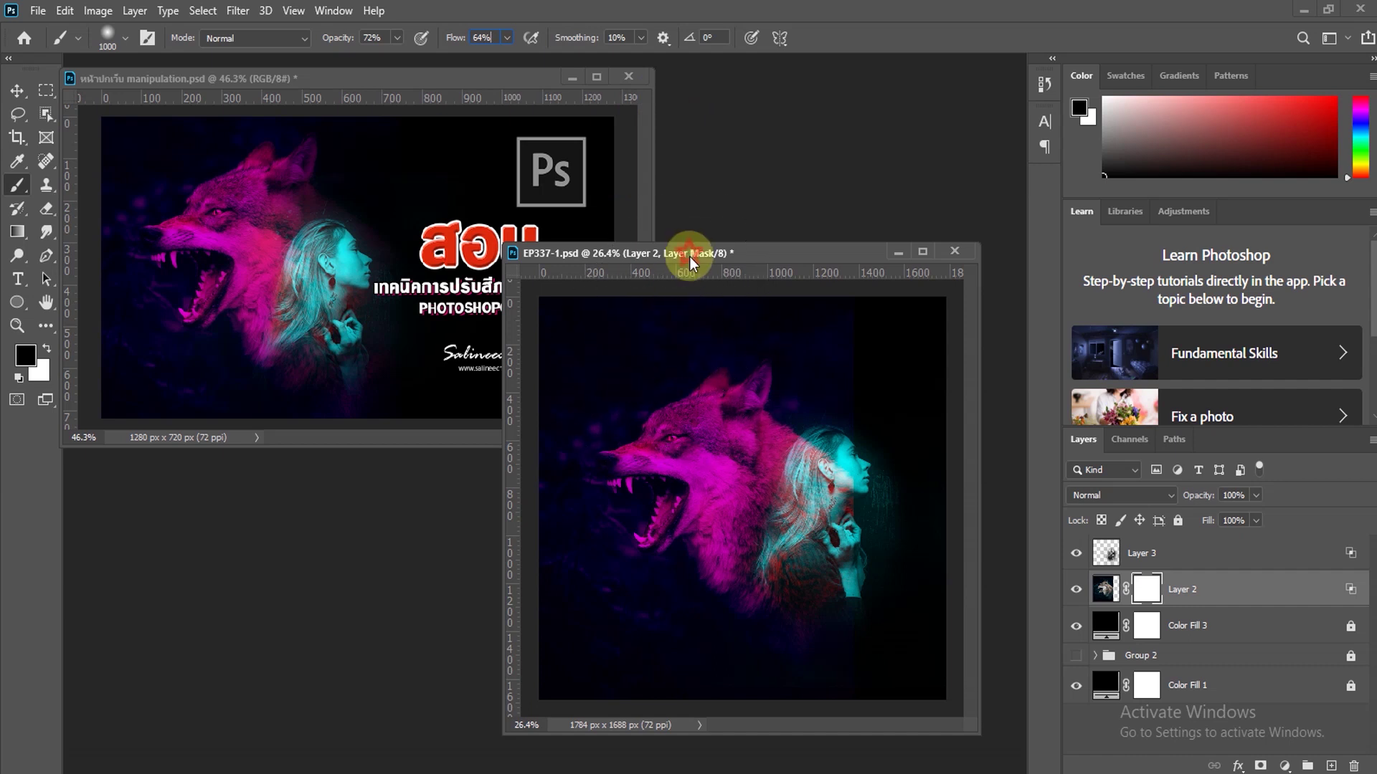
Step: Enlarge the soft round brush to 500 px
{"action": "left_click", "coordinate": [109, 43]}
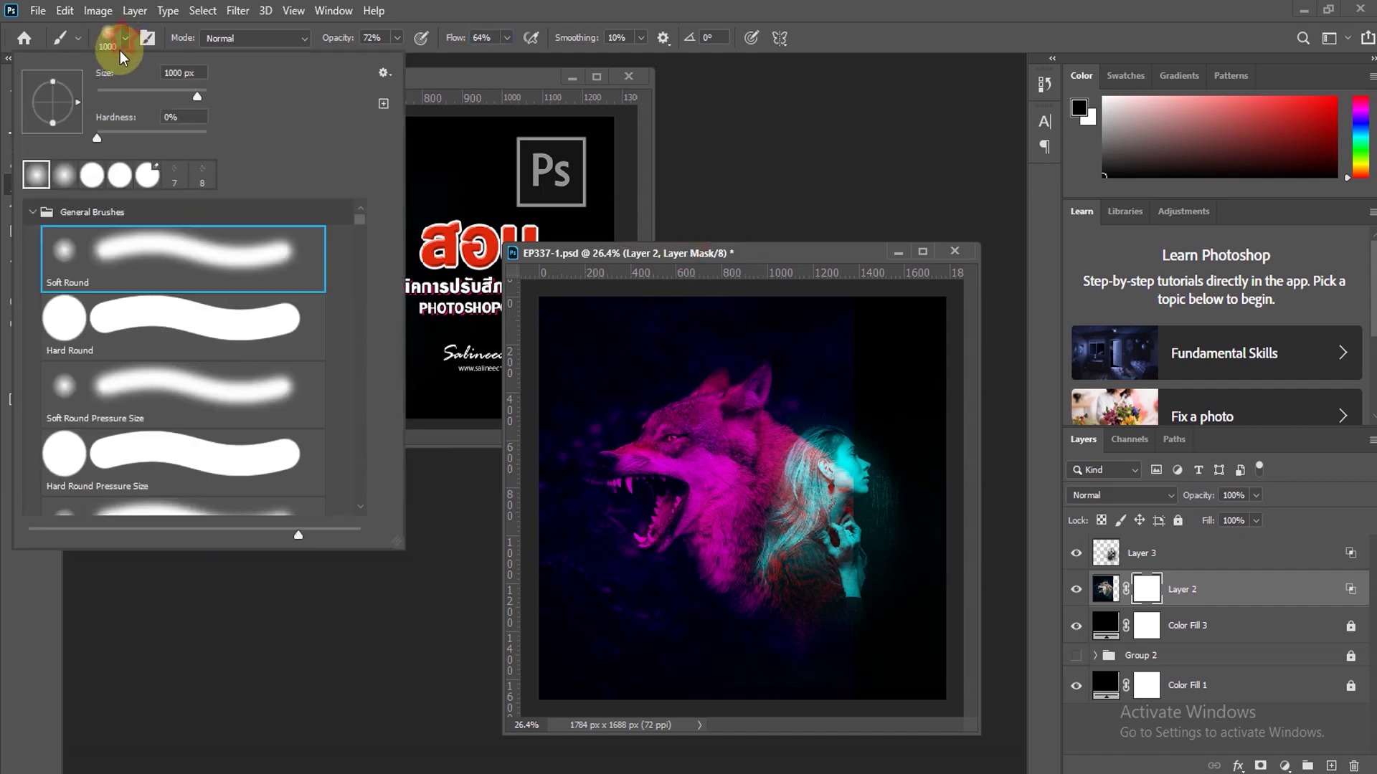
{"action": "left_click_drag", "start_coordinate": [178, 99], "coordinate": [203, 90]}
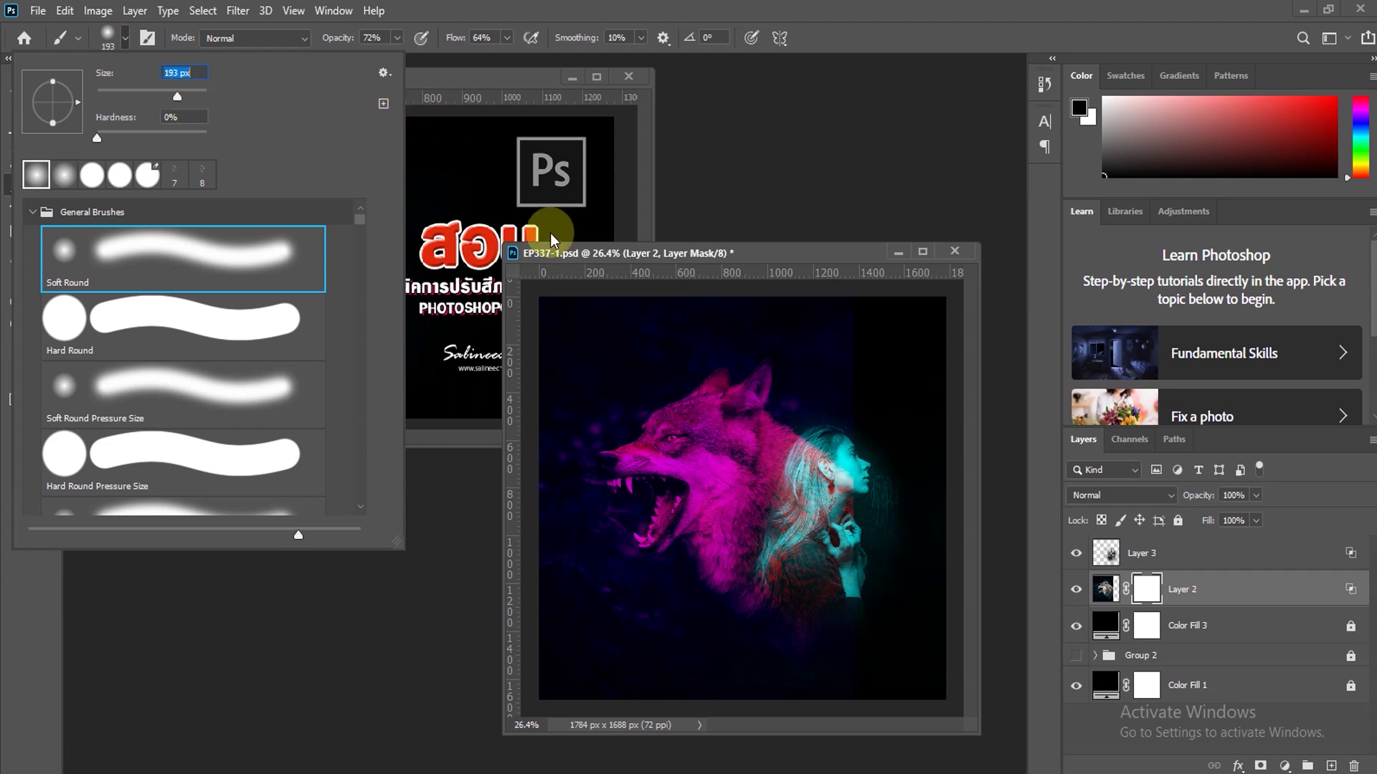
{"action": "left_click", "coordinate": [729, 353]}
{"action": "key", "text": "bracketright"}
{"action": "key", "text": "bracketright"}
{"action": "key", "text": "bracketright"}
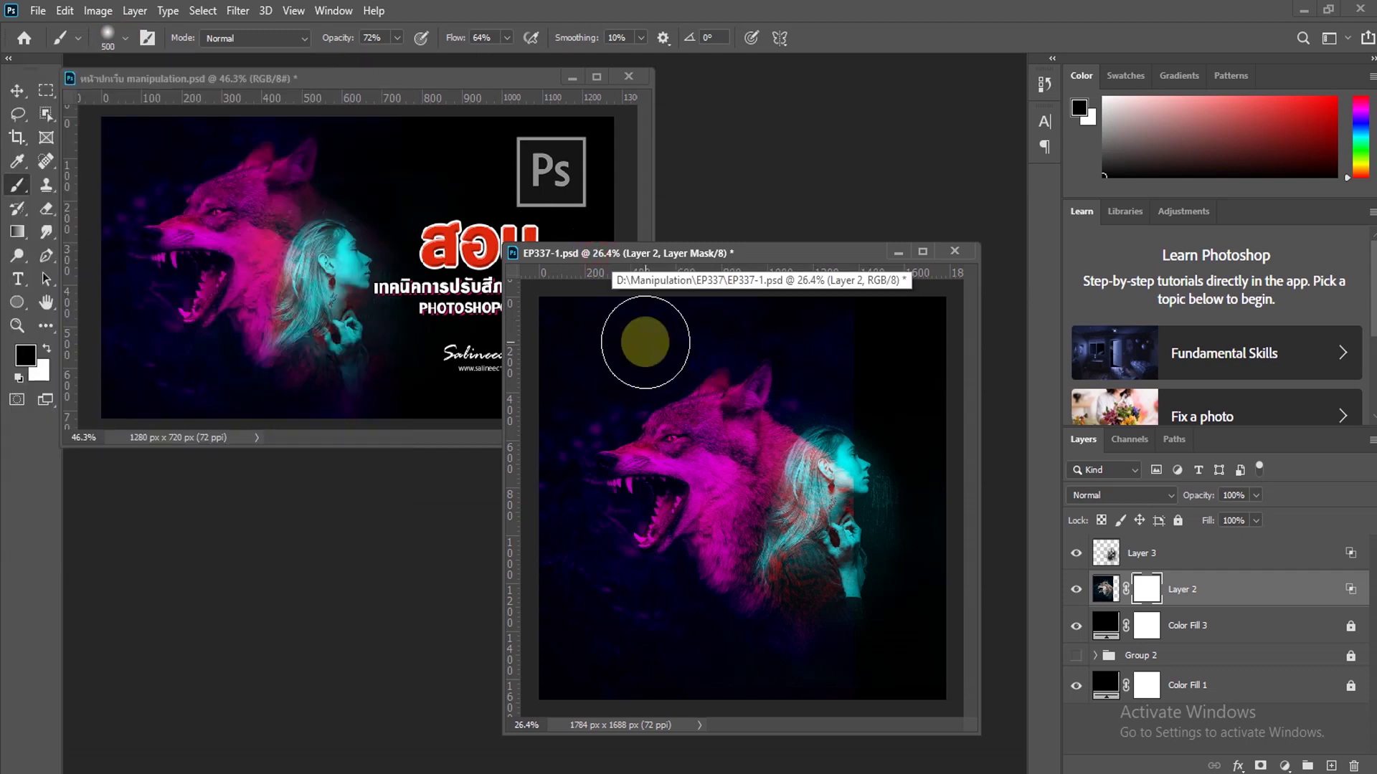
Step: Paint black on Layer 2's mask over the wolf's top edge, then white to restore its head and ear
{"action": "mouse_move", "coordinate": [645, 343]}
{"action": "left_mouse_down"}
{"action": "mouse_move", "coordinate": [835, 382]}
{"action": "mouse_move", "coordinate": [844, 400]}
{"action": "mouse_move", "coordinate": [823, 547]}
{"action": "mouse_move", "coordinate": [814, 405]}
{"action": "mouse_move", "coordinate": [814, 586]}
{"action": "mouse_move", "coordinate": [834, 495]}
{"action": "mouse_move", "coordinate": [815, 416]}
{"action": "mouse_move", "coordinate": [732, 630]}
{"action": "mouse_move", "coordinate": [836, 691]}
{"action": "mouse_move", "coordinate": [528, 409]}
{"action": "mouse_move", "coordinate": [534, 620]}
{"action": "mouse_move", "coordinate": [725, 319]}
{"action": "mouse_move", "coordinate": [573, 568]}
{"action": "mouse_move", "coordinate": [835, 746]}
{"action": "mouse_move", "coordinate": [903, 626]}
{"action": "mouse_move", "coordinate": [860, 692]}
{"action": "mouse_move", "coordinate": [768, 707]}
{"action": "mouse_move", "coordinate": [910, 676]}
{"action": "mouse_move", "coordinate": [860, 628]}
{"action": "mouse_move", "coordinate": [863, 667]}
{"action": "mouse_move", "coordinate": [497, 452]}
{"action": "mouse_move", "coordinate": [660, 409]}
{"action": "mouse_move", "coordinate": [704, 575]}
{"action": "mouse_move", "coordinate": [713, 425]}
{"action": "mouse_move", "coordinate": [610, 408]}
{"action": "left_mouse_up"}
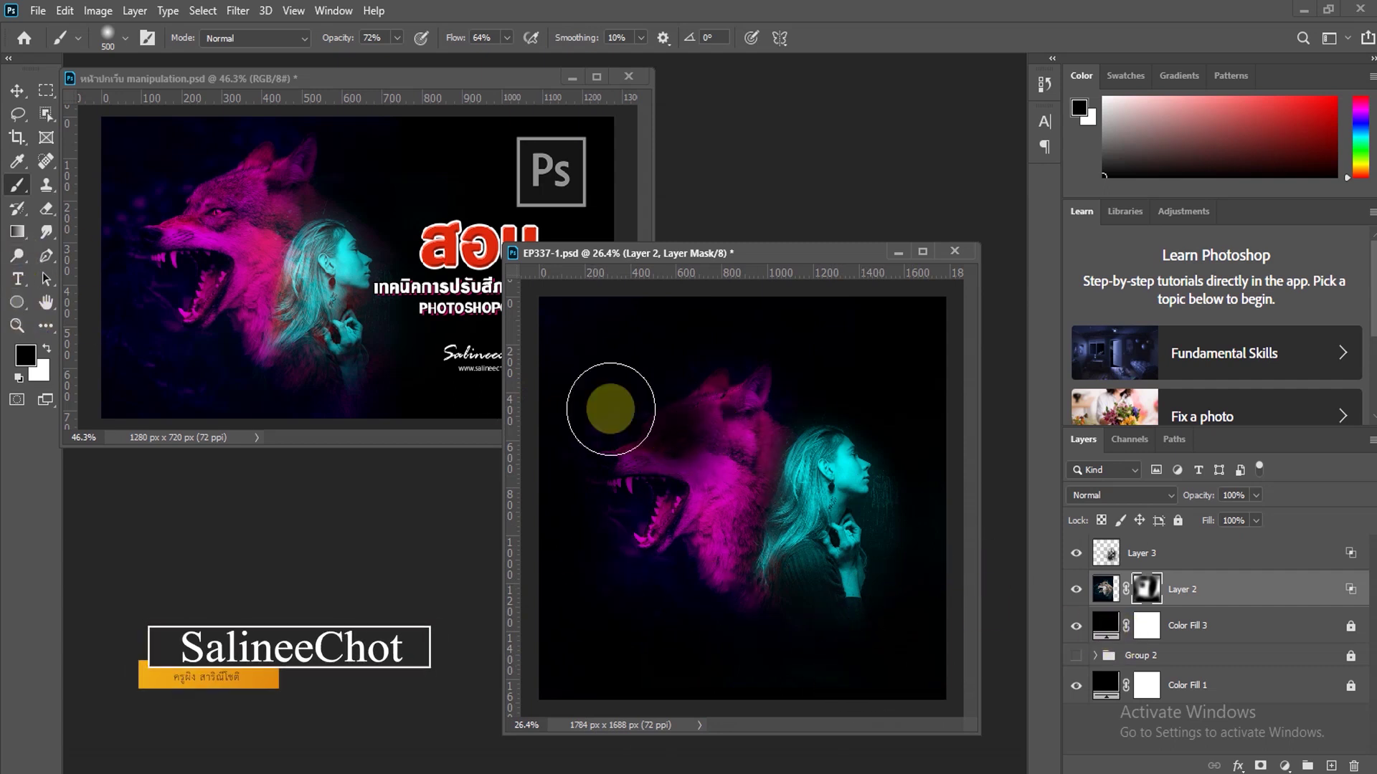
{"action": "left_click", "coordinate": [47, 347]}
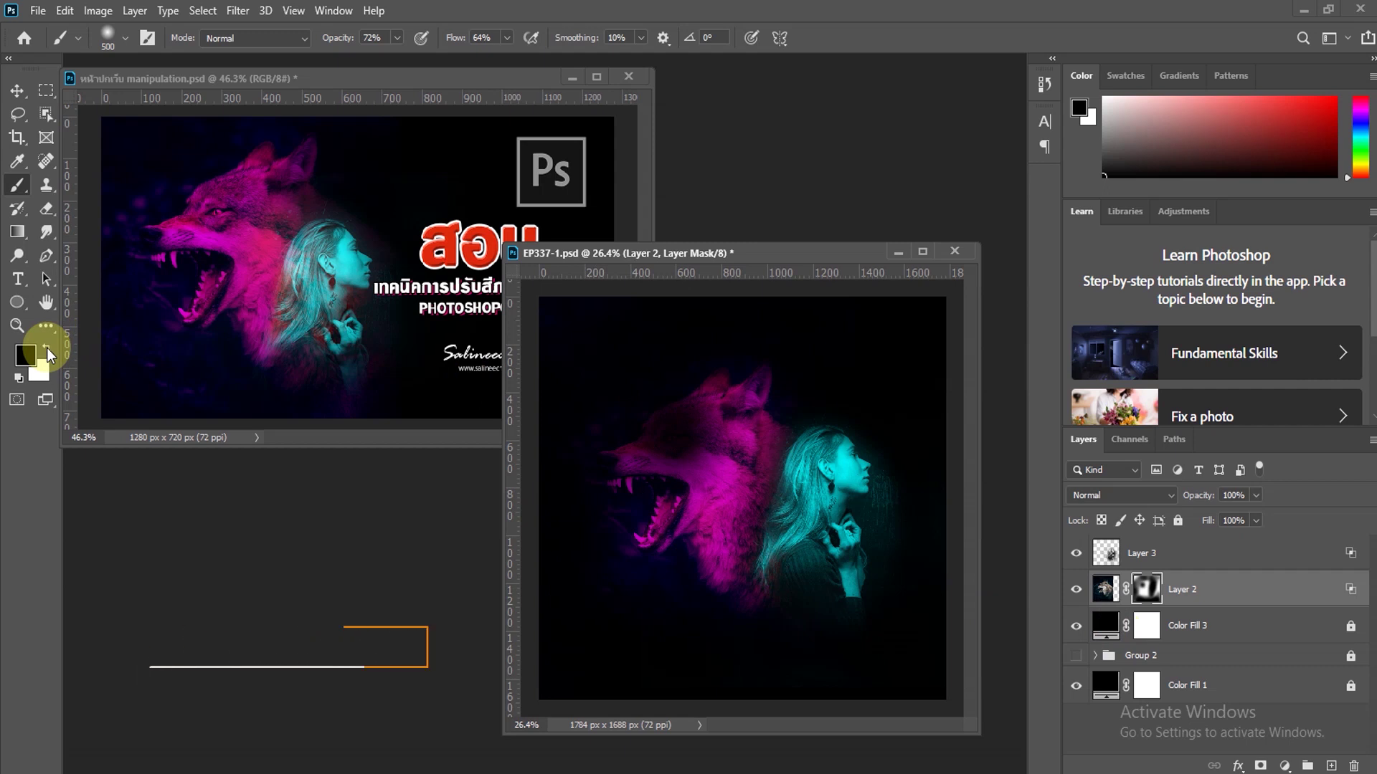
{"action": "left_click", "coordinate": [46, 347]}
{"action": "mouse_move", "coordinate": [608, 455]}
{"action": "left_mouse_down"}
{"action": "mouse_move", "coordinate": [669, 433]}
{"action": "mouse_move", "coordinate": [667, 455]}
{"action": "mouse_move", "coordinate": [714, 373]}
{"action": "left_mouse_up"}
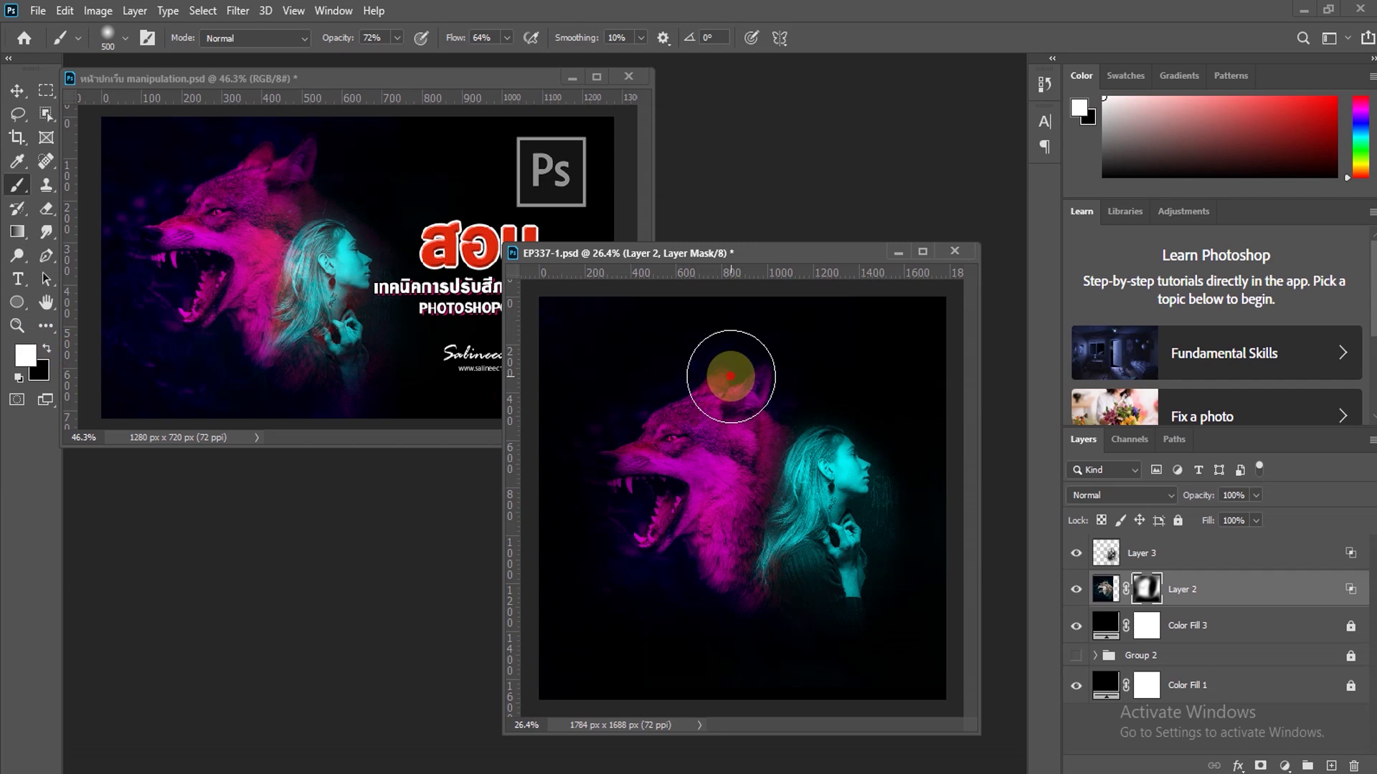
{"action": "left_click", "coordinate": [1107, 553]}
{"action": "left_click", "coordinate": [1146, 589]}
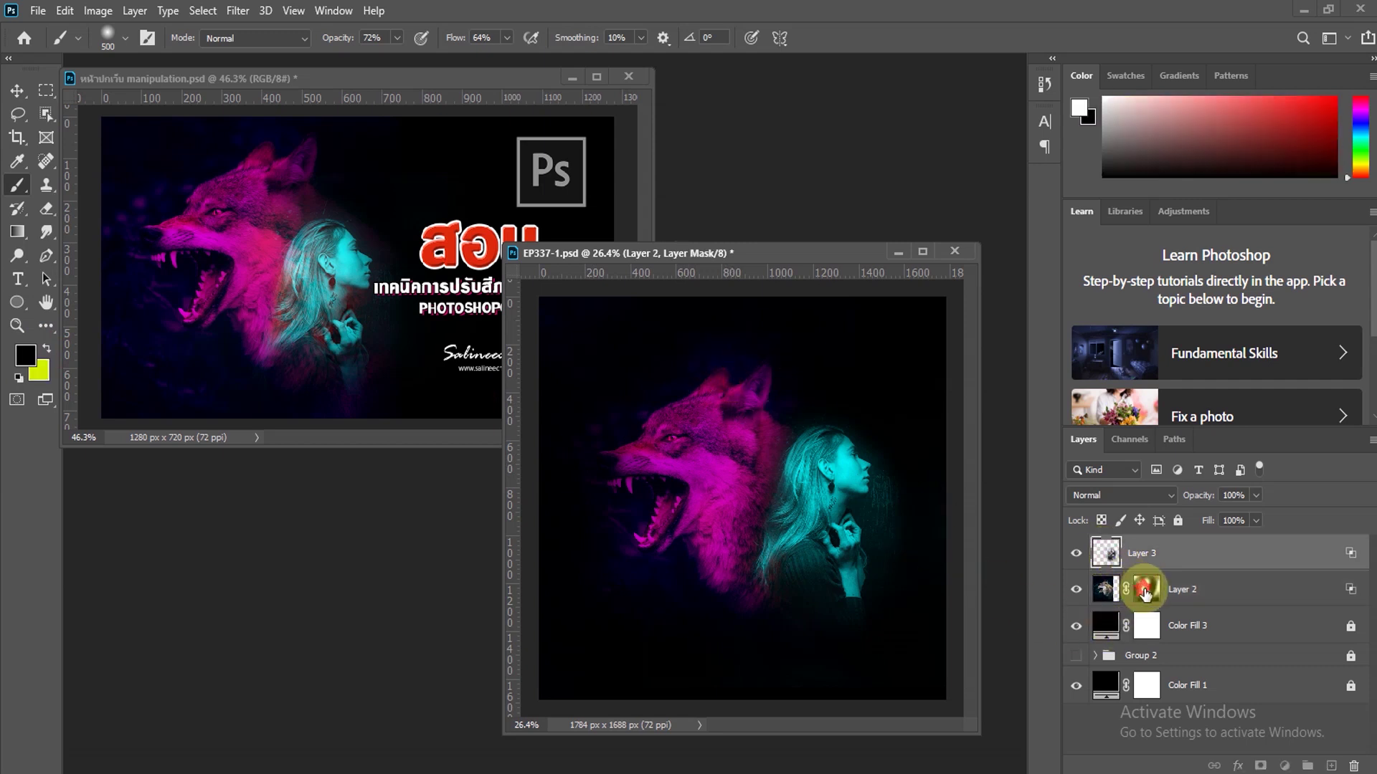
{"action": "mouse_move", "coordinate": [672, 391]}
{"action": "left_mouse_down"}
{"action": "mouse_move", "coordinate": [717, 337]}
{"action": "mouse_move", "coordinate": [775, 369]}
{"action": "mouse_move", "coordinate": [658, 476]}
{"action": "mouse_move", "coordinate": [591, 447]}
{"action": "mouse_move", "coordinate": [711, 501]}
{"action": "mouse_move", "coordinate": [747, 562]}
{"action": "mouse_move", "coordinate": [793, 477]}
{"action": "mouse_move", "coordinate": [786, 466]}
{"action": "mouse_move", "coordinate": [753, 522]}
{"action": "mouse_move", "coordinate": [793, 455]}
{"action": "mouse_move", "coordinate": [768, 445]}
{"action": "mouse_move", "coordinate": [869, 468]}
{"action": "left_mouse_up"}
Step: With a 250 px brush, dab black on the mask around the wolf's edges to fade them into black
{"action": "key", "text": "bracketleft"}
{"action": "key", "text": "bracketleft"}
{"action": "key", "text": "bracketleft"}
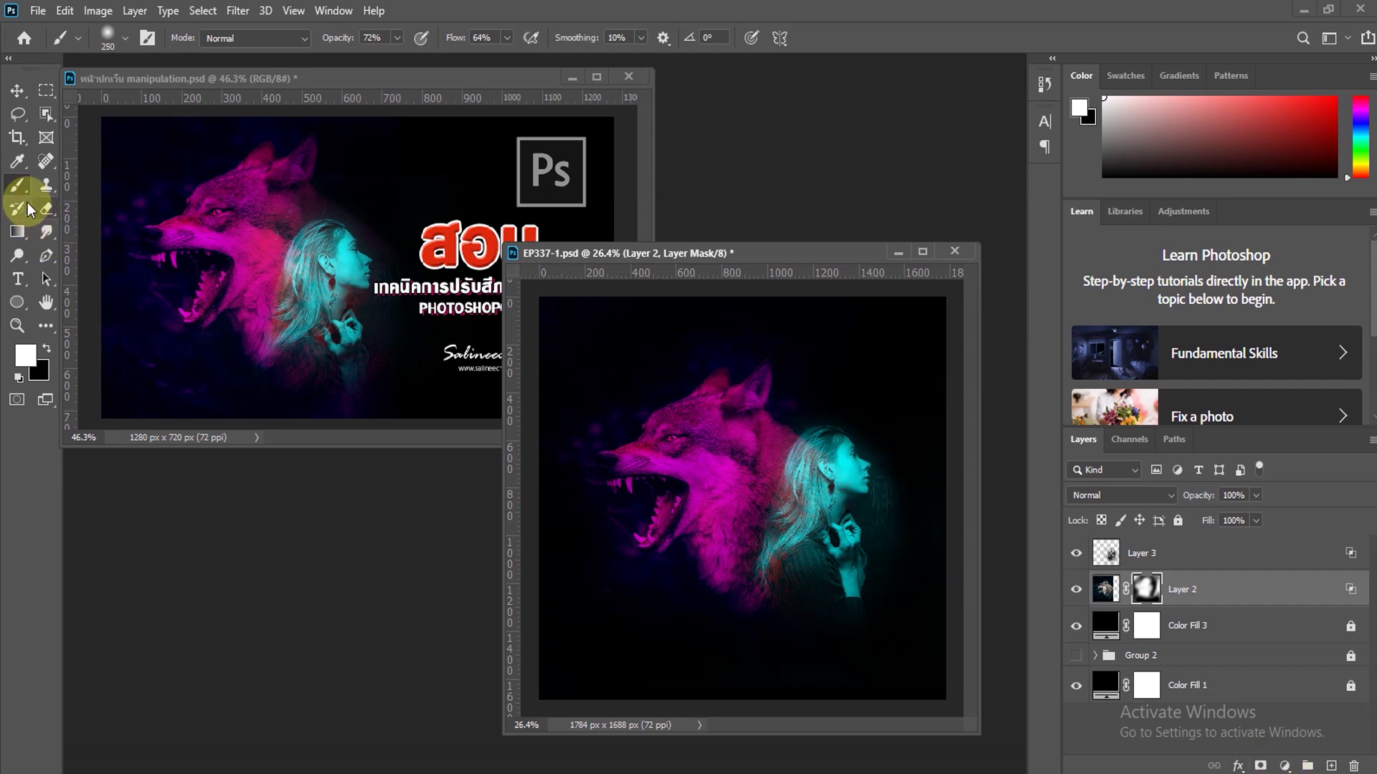
{"action": "left_click", "coordinate": [46, 348]}
{"action": "left_click_drag", "start_coordinate": [823, 421], "coordinate": [825, 502]}
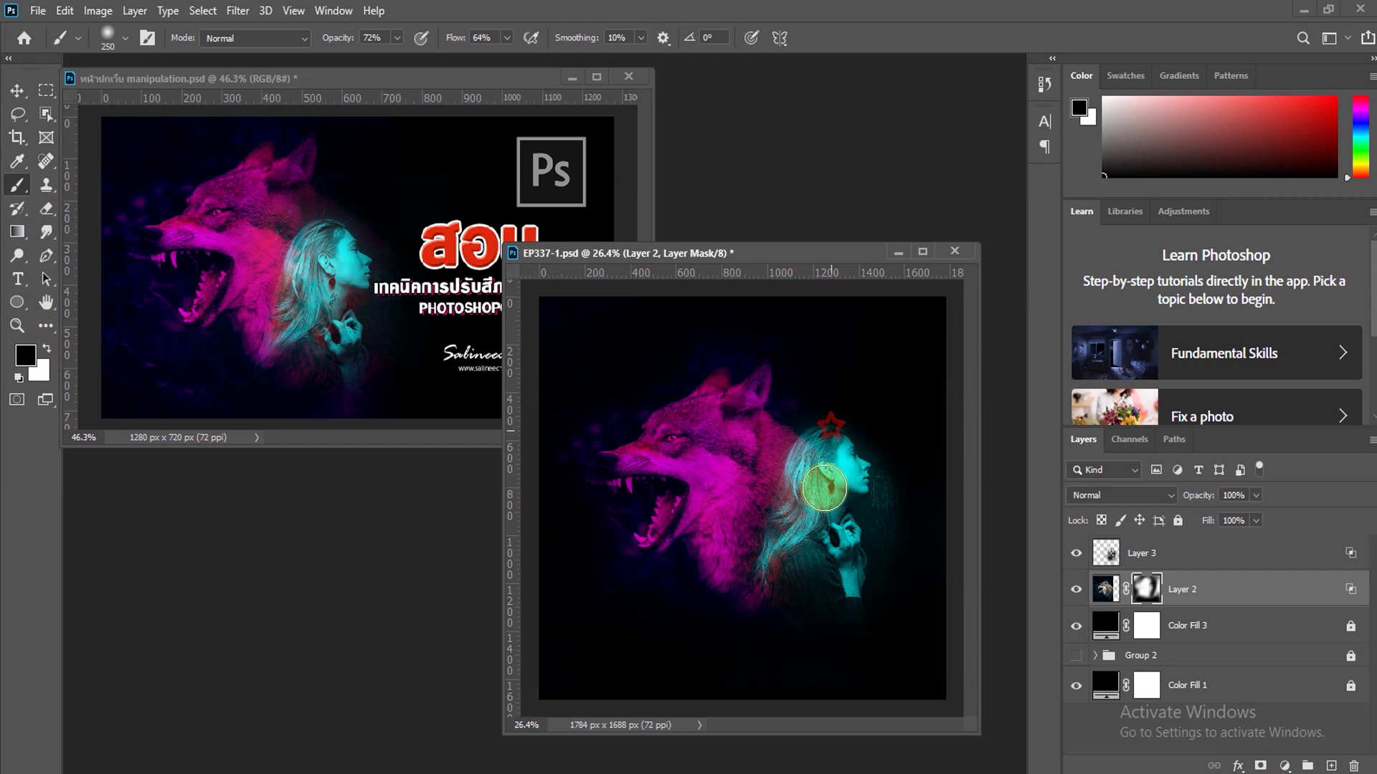
{"action": "left_click", "coordinate": [788, 559]}
{"action": "left_click", "coordinate": [855, 600]}
{"action": "left_click", "coordinate": [611, 394]}
{"action": "left_click", "coordinate": [574, 459]}
{"action": "left_click", "coordinate": [725, 301]}
{"action": "left_click", "coordinate": [760, 330]}
{"action": "left_click", "coordinate": [793, 338]}
{"action": "left_click", "coordinate": [584, 531]}
{"action": "left_click", "coordinate": [624, 573]}
{"action": "left_click", "coordinate": [726, 638]}
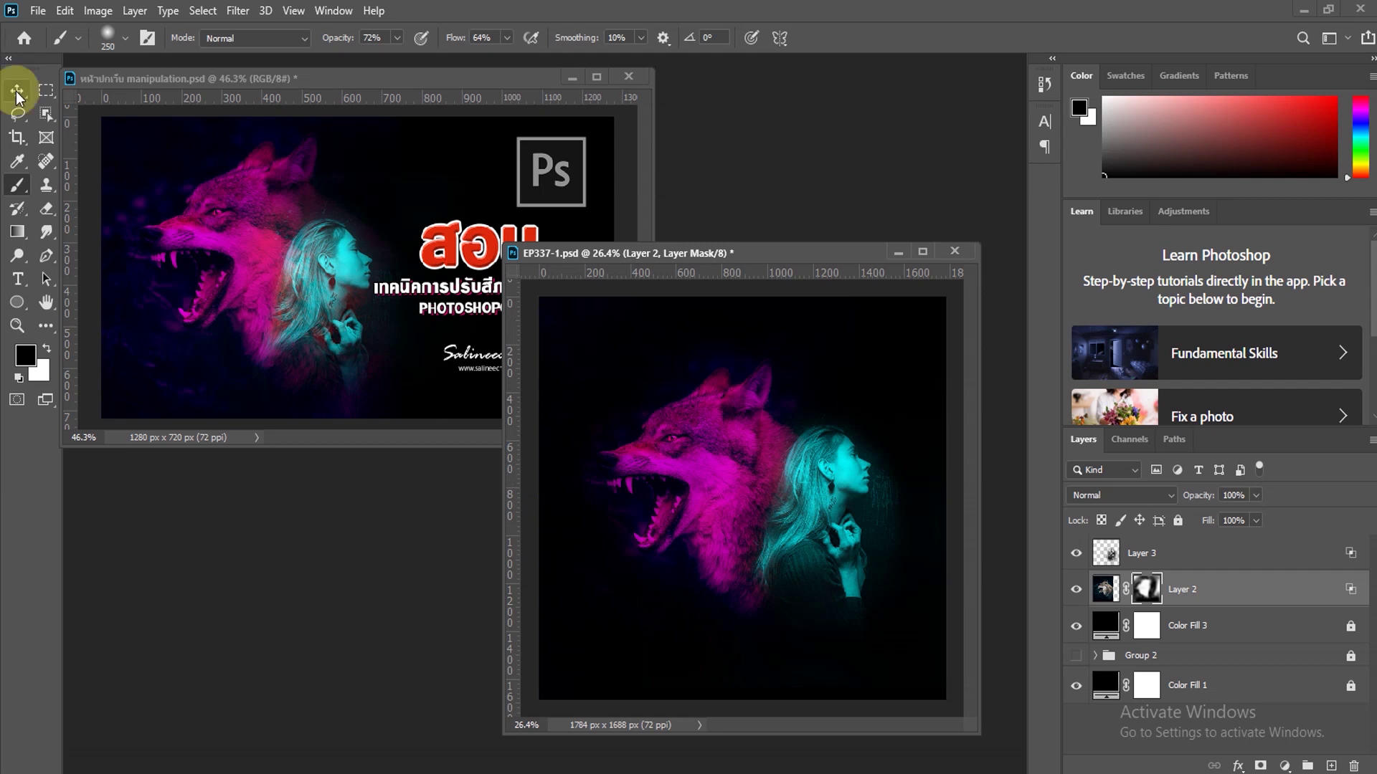
Step: With the Move tool, nudge the woman on Layer 3 and shift the wolf slightly left and up
{"action": "left_click", "coordinate": [17, 92]}
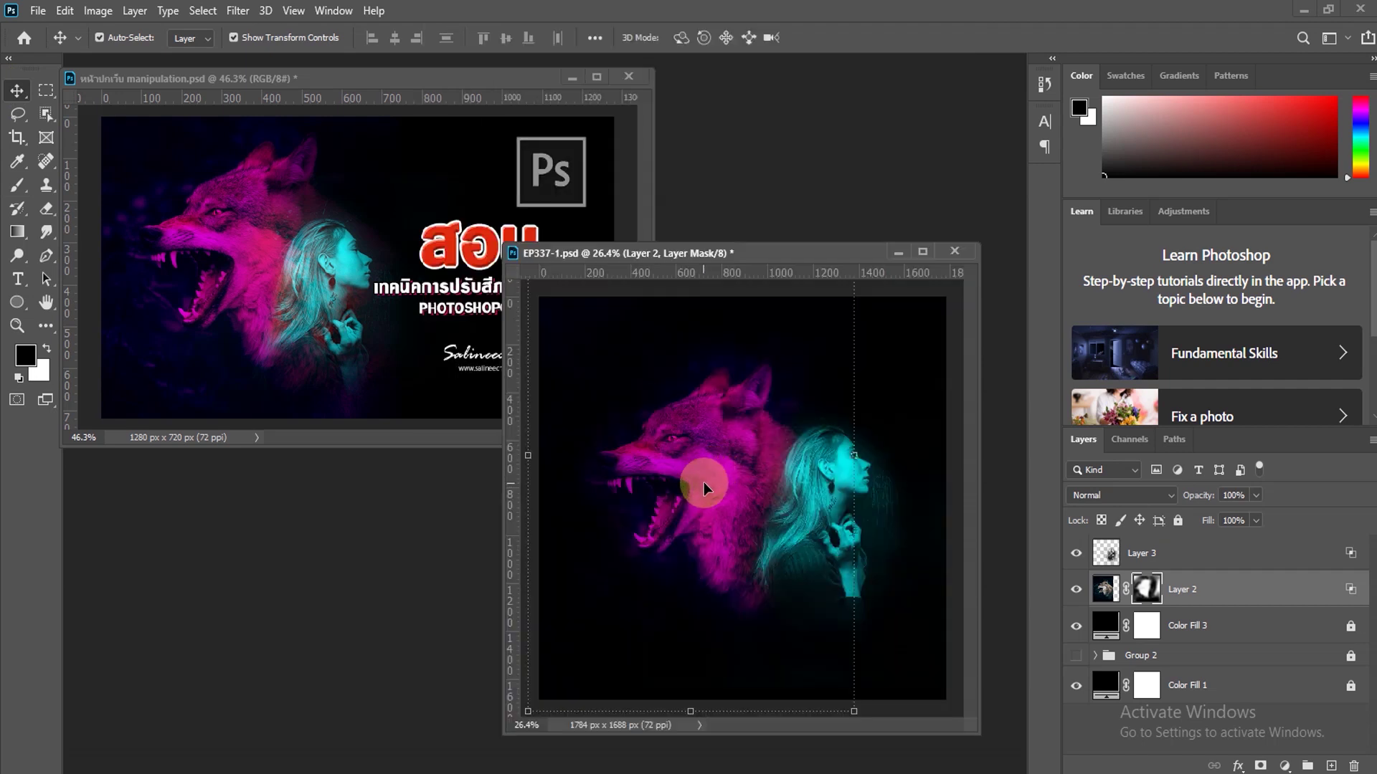
{"action": "left_click", "coordinate": [730, 492]}
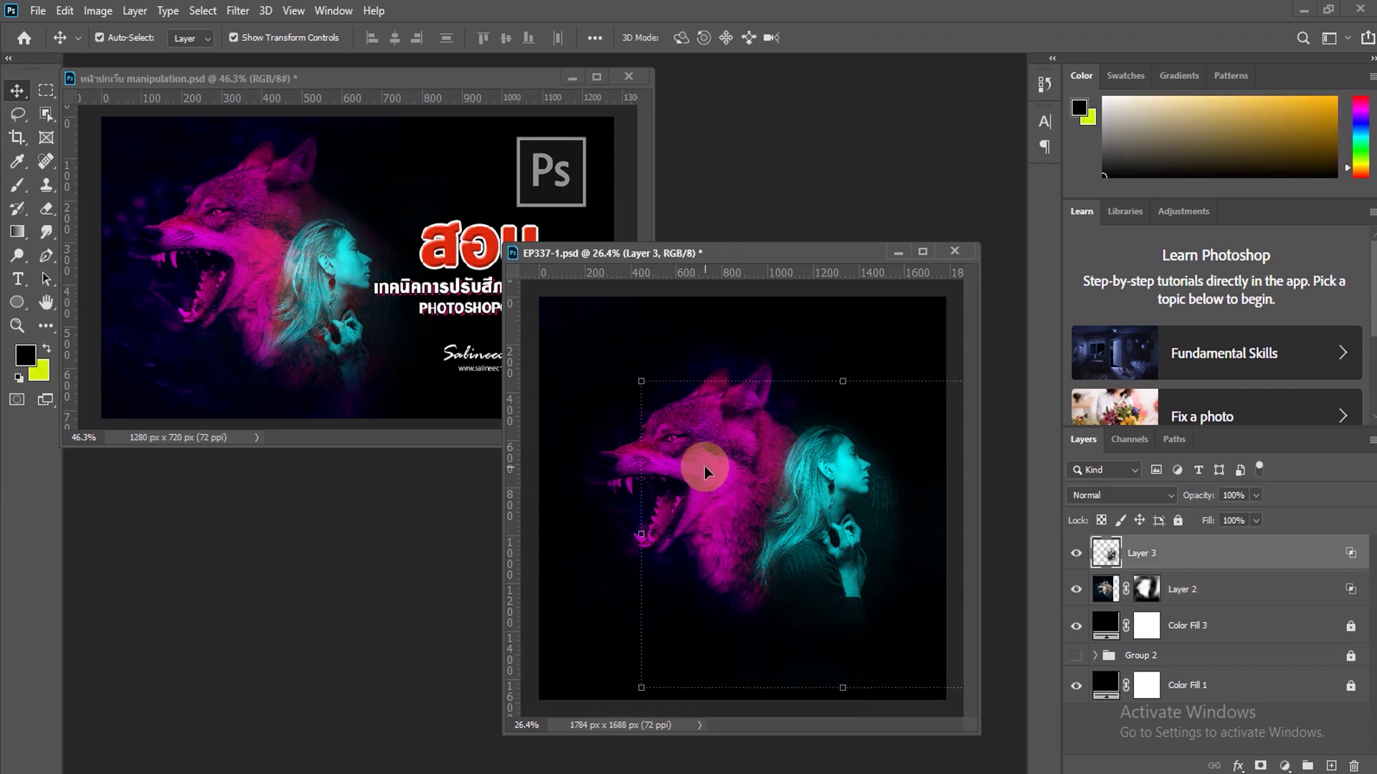
{"action": "left_click_drag", "start_coordinate": [823, 486], "coordinate": [827, 498]}
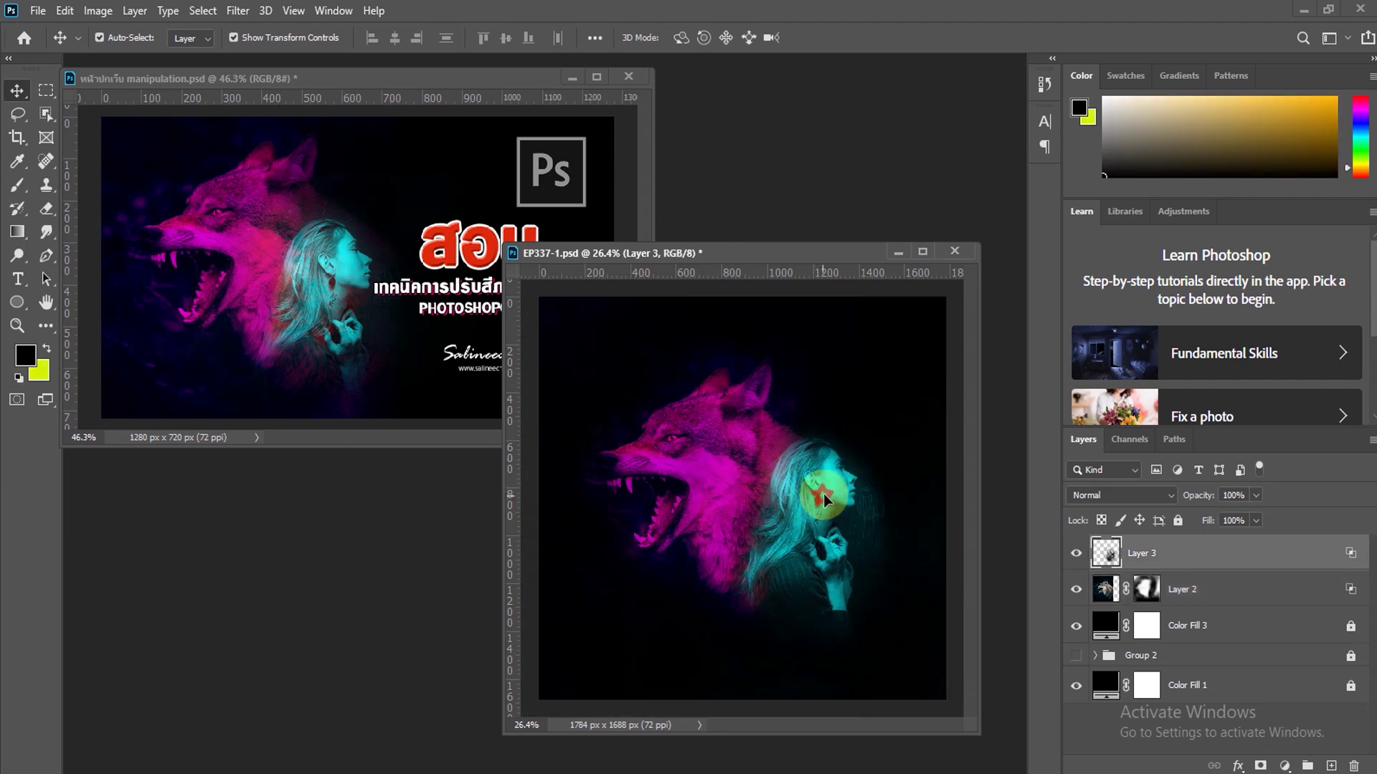
{"action": "left_click_drag", "start_coordinate": [720, 441], "coordinate": [701, 435]}
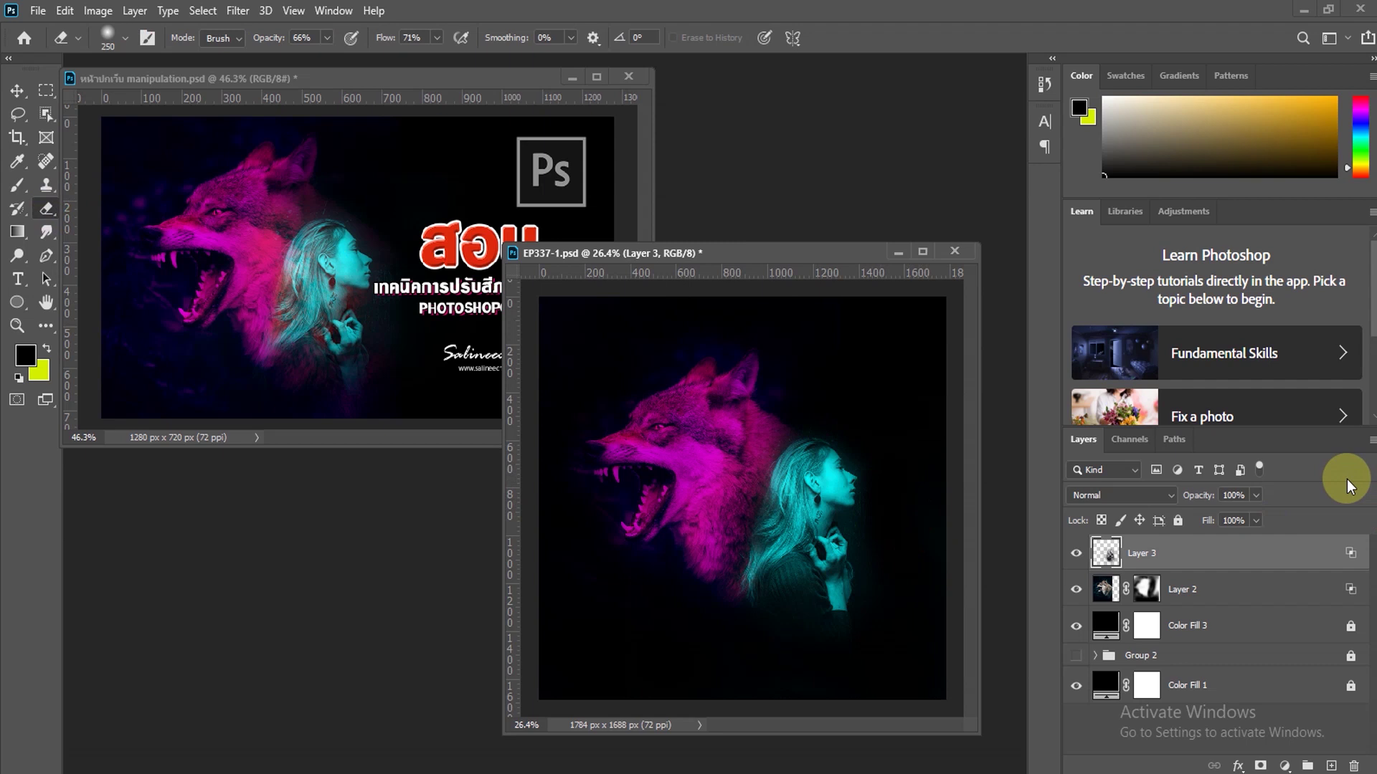
Step: Drag the EP337-1.psd document window up and slightly left
{"action": "left_click_drag", "start_coordinate": [694, 256], "coordinate": [693, 228]}
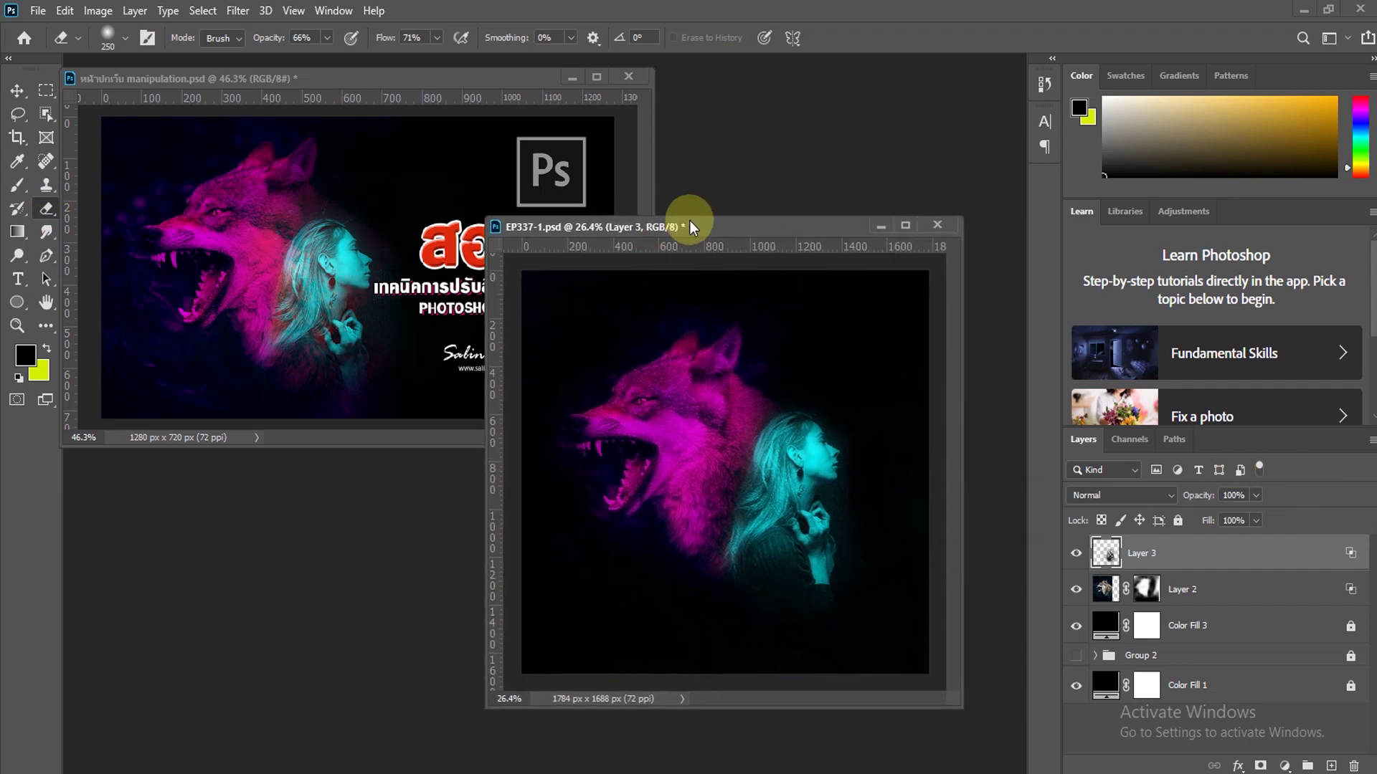